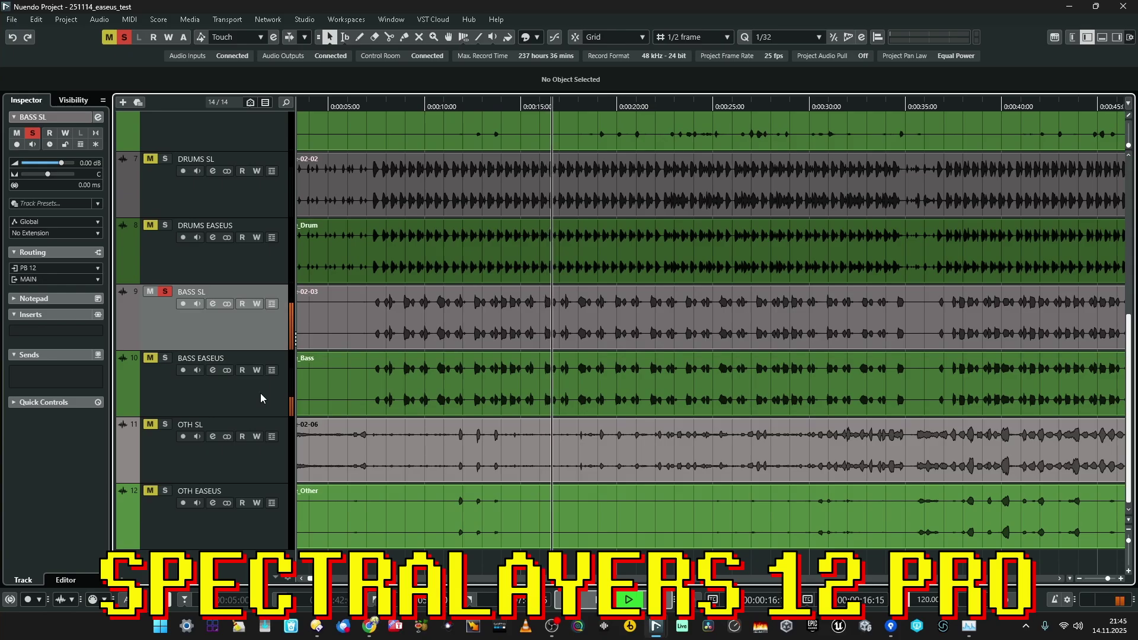
Step: Switch the solo to BASS EASEUS, then select the OTH SL clip and play it
left_click(261, 392)
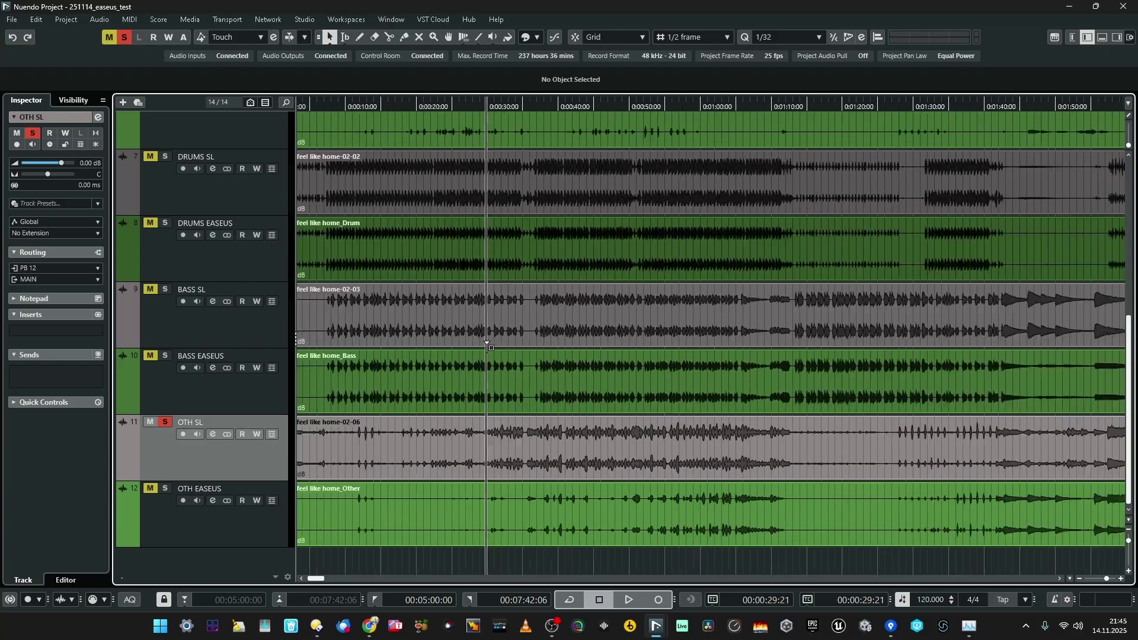
left_click(529, 433)
left_click_drag(1019, 445, 353, 442)
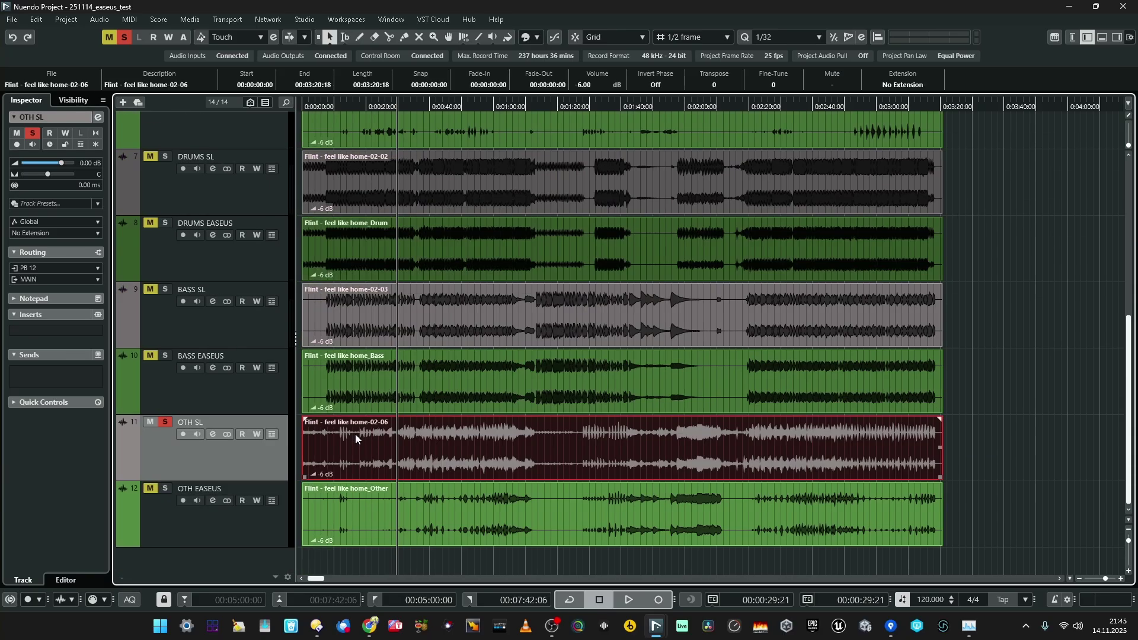
scroll(355, 434, "up", 3, "ctrl")
scroll(431, 403, "down", 4, "ctrl")
scroll(430, 396, "up", 2)
key("space")
scroll(452, 515, "up", 2, "ctrl")
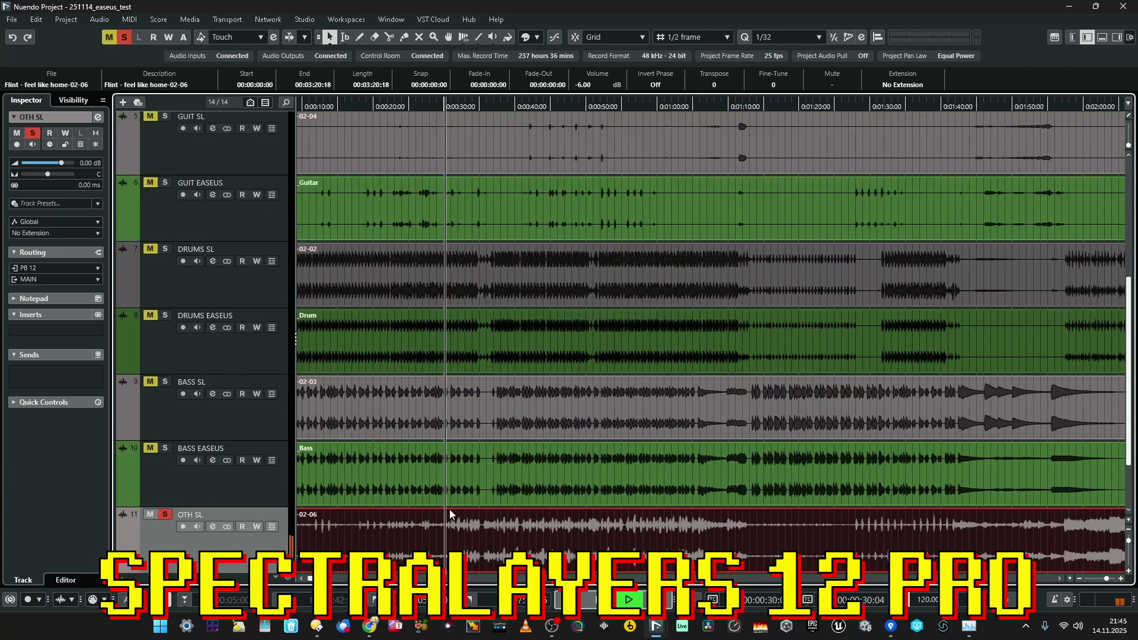
scroll(461, 498, "down", 2)
scroll(459, 454, "up", 2, "ctrl")
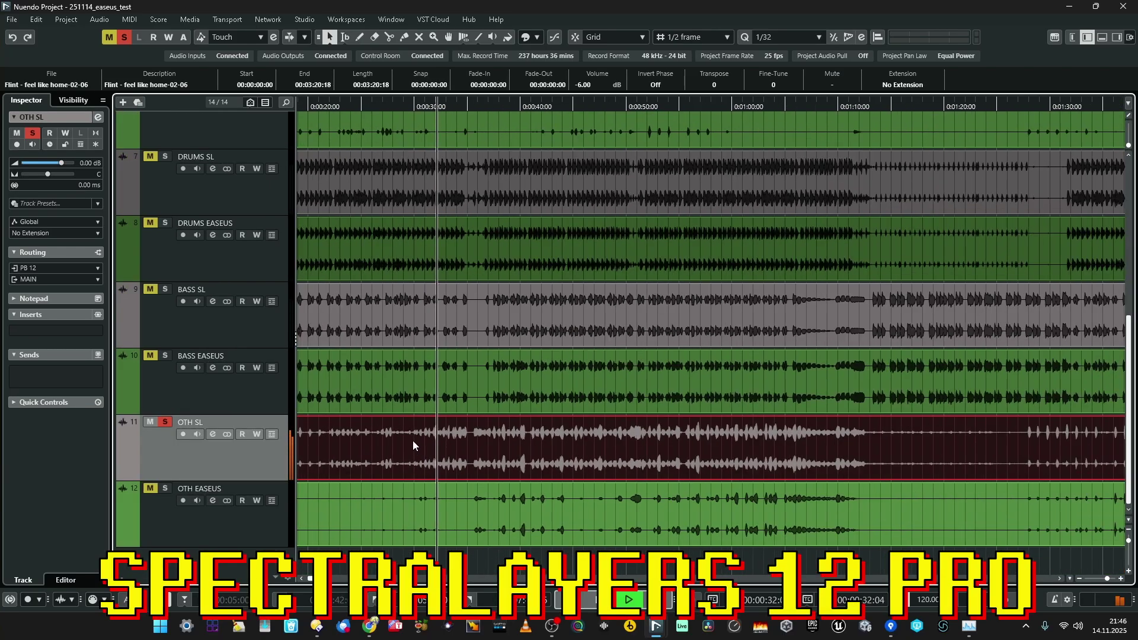
scroll(438, 421, "up", 3, "ctrl")
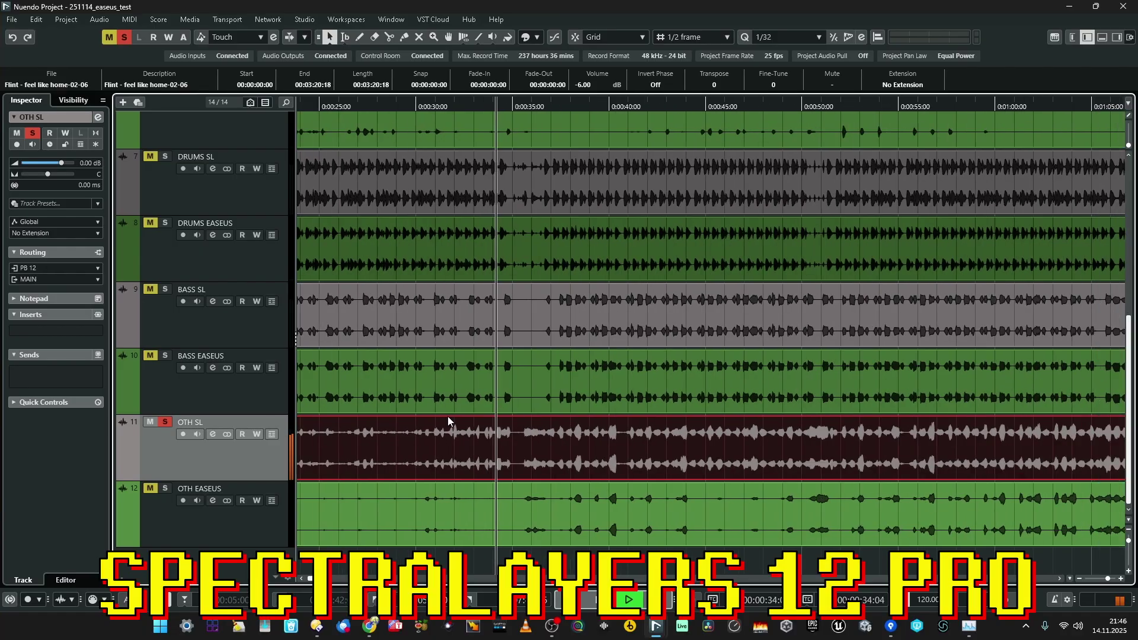
key("space")
Step: Solo OTH EASEUS instead of OTH SL and play the EaseUS Other stem
left_click(279, 527)
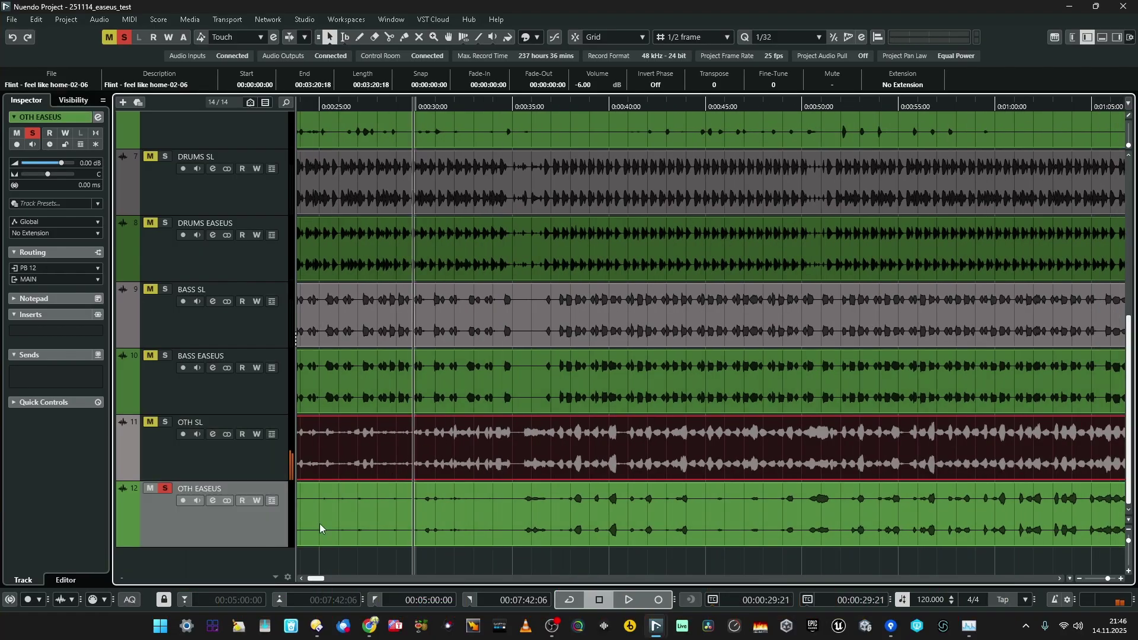
left_click(450, 569)
key("space")
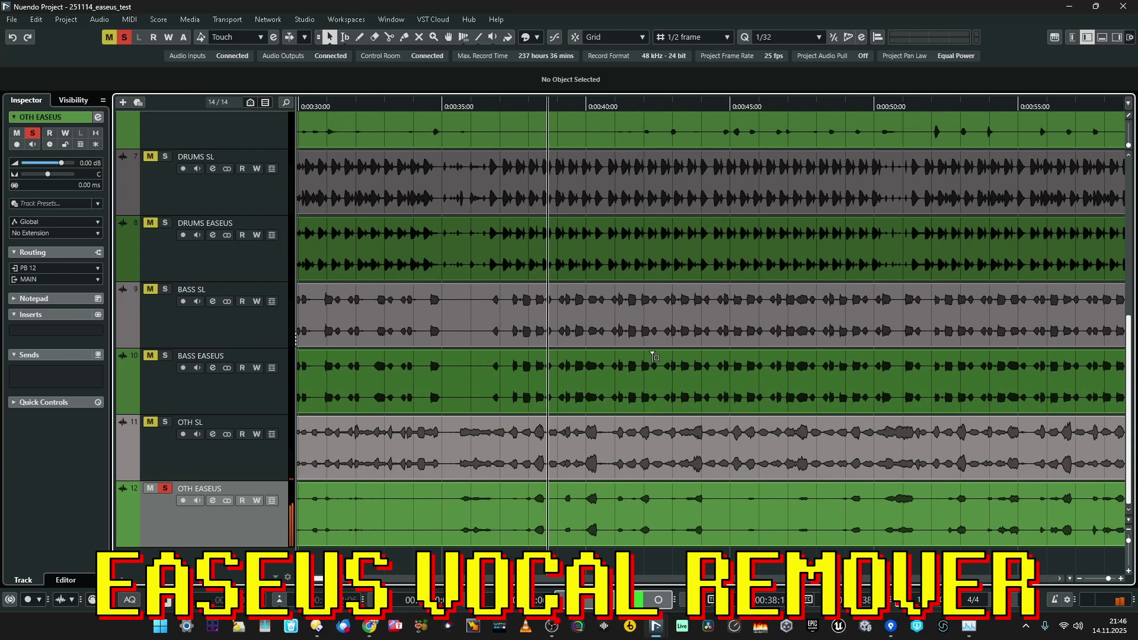
key("g")
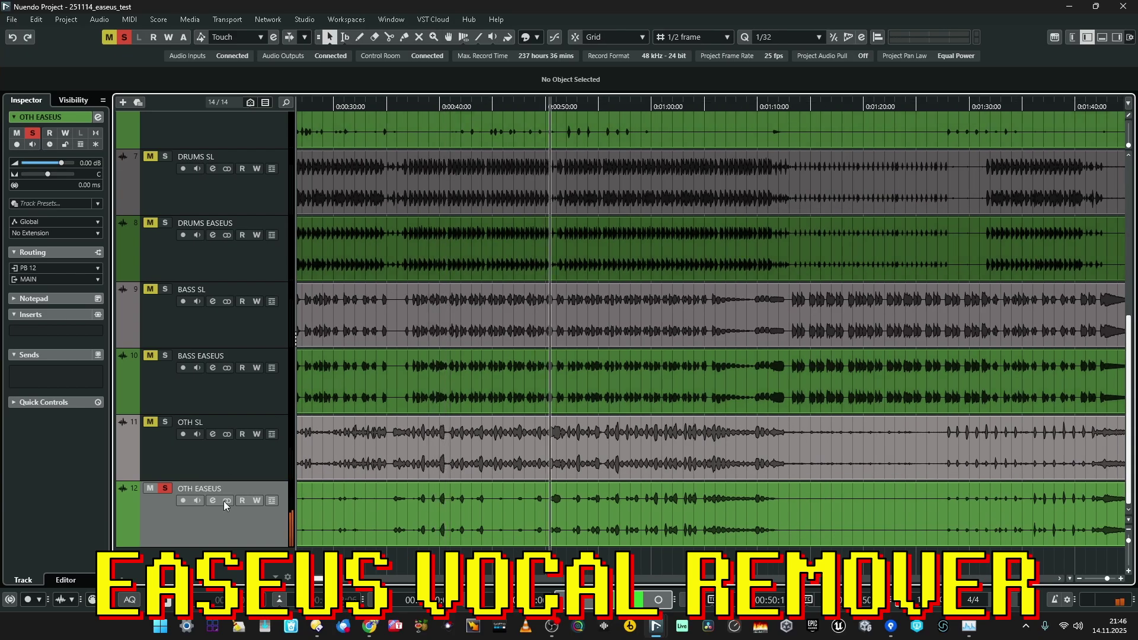
Step: Solo OTH SL again, then clear the solo and zoom the timeline out
left_click(254, 464)
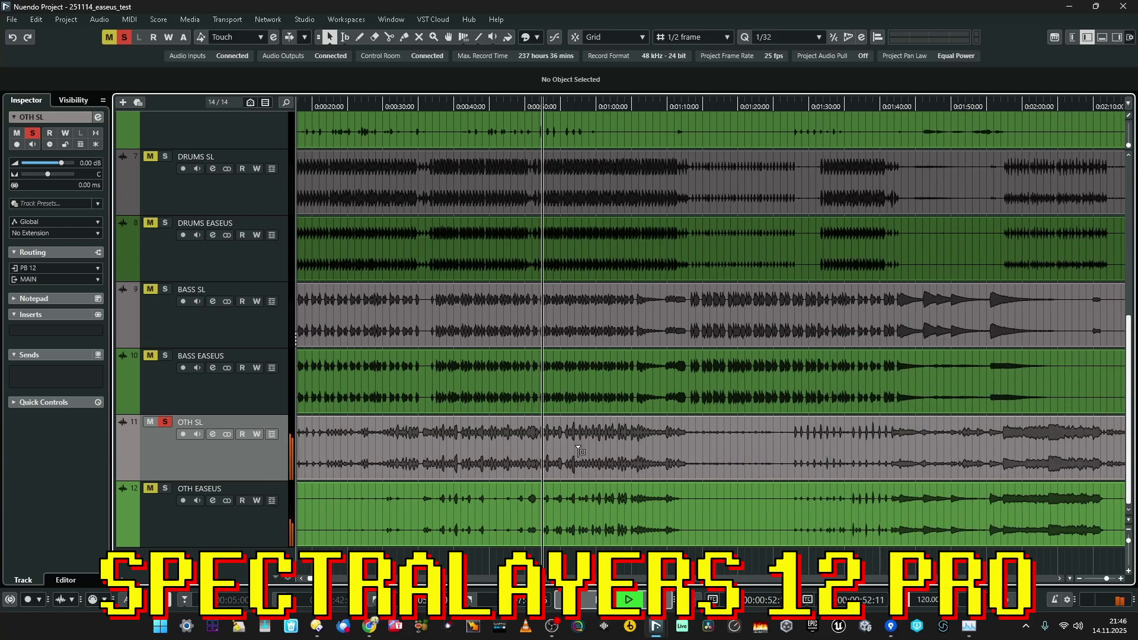
key("g")
key("s")
key("g")
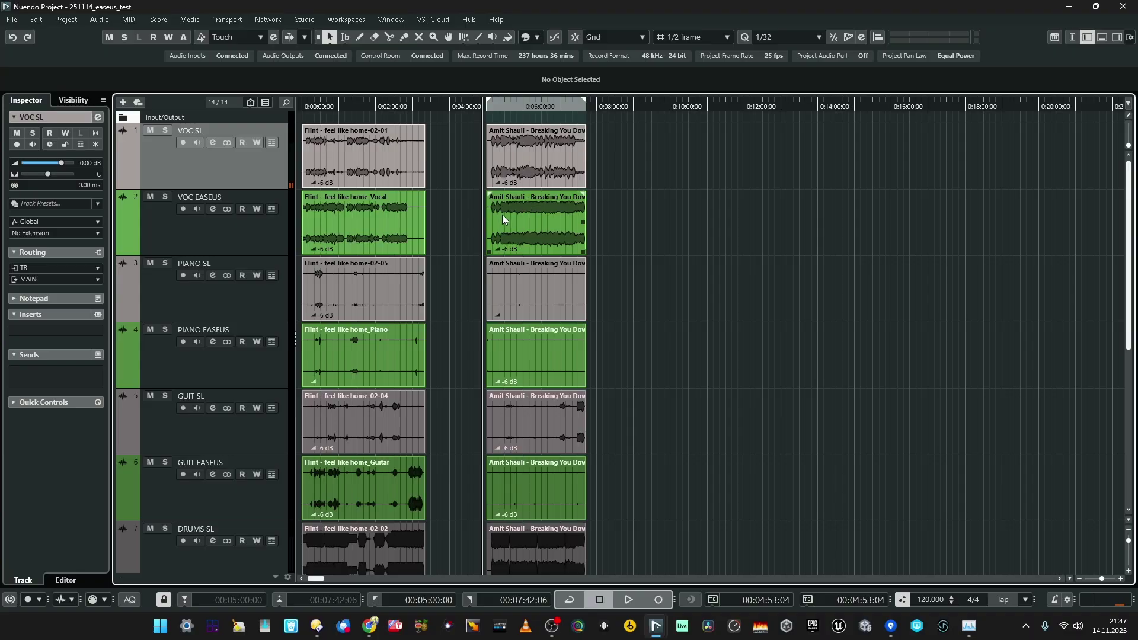
Step: Play from about 5:07 to hear the soloed VOC SL vocal stem
scroll(480, 108, "up", 5)
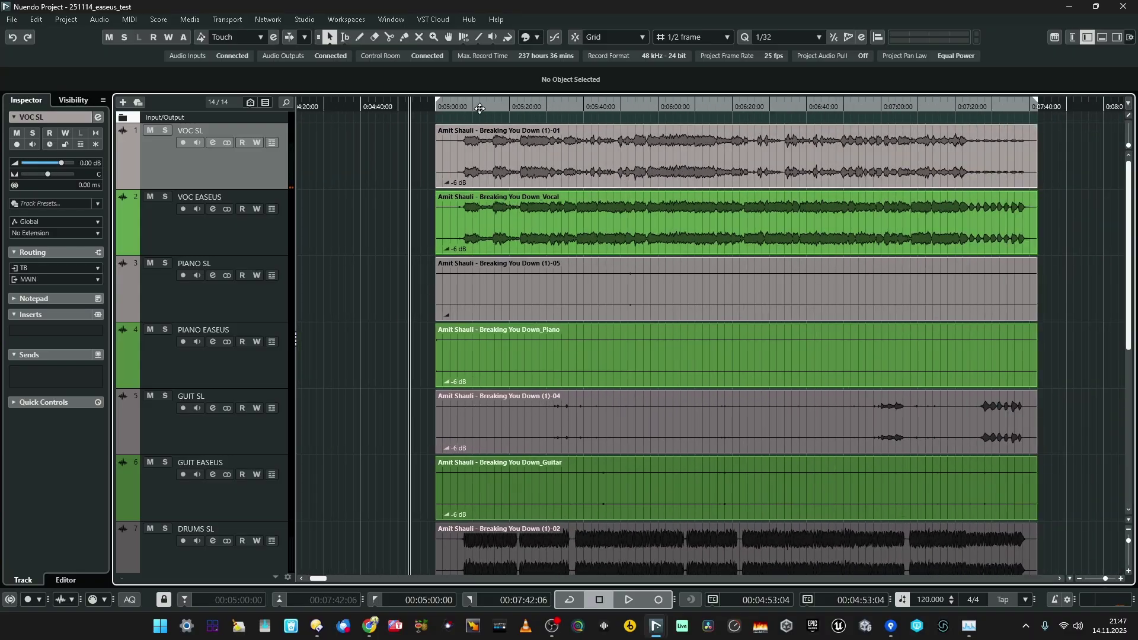
left_click_drag(480, 108, 471, 128)
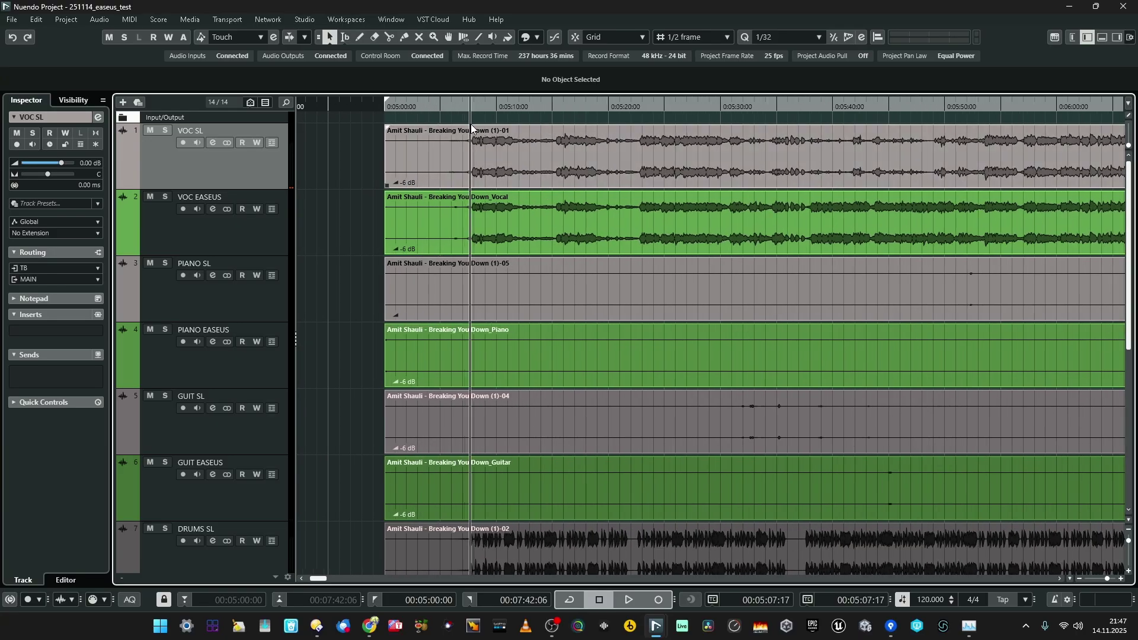
scroll(451, 148, "down", 4)
key("space")
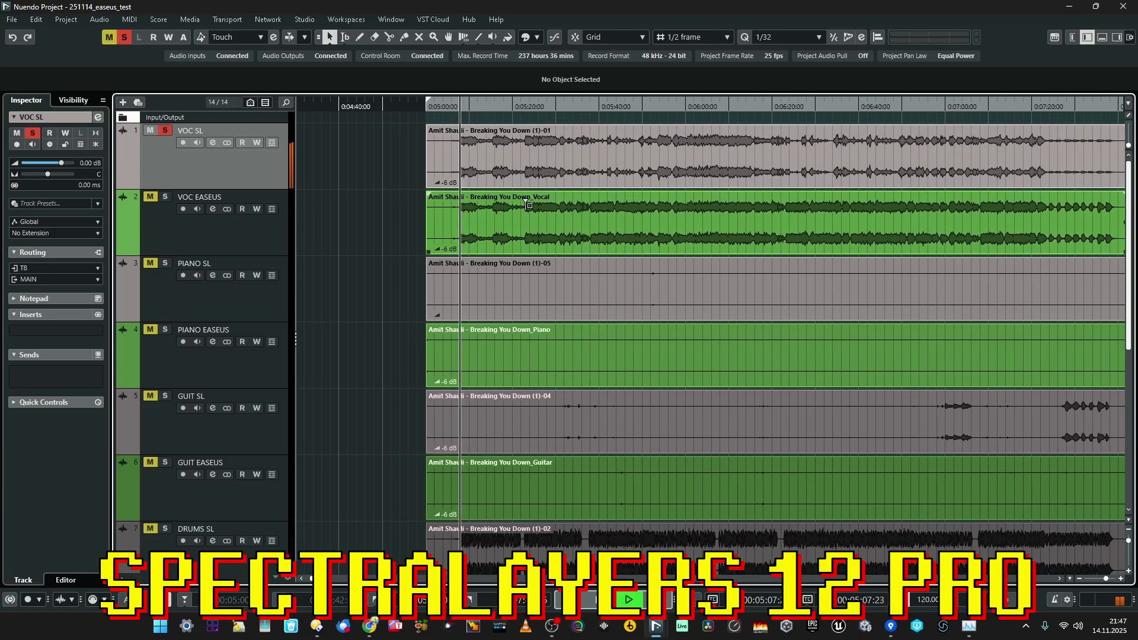
scroll(526, 203, "up", 3)
scroll(409, 225, "up", 1)
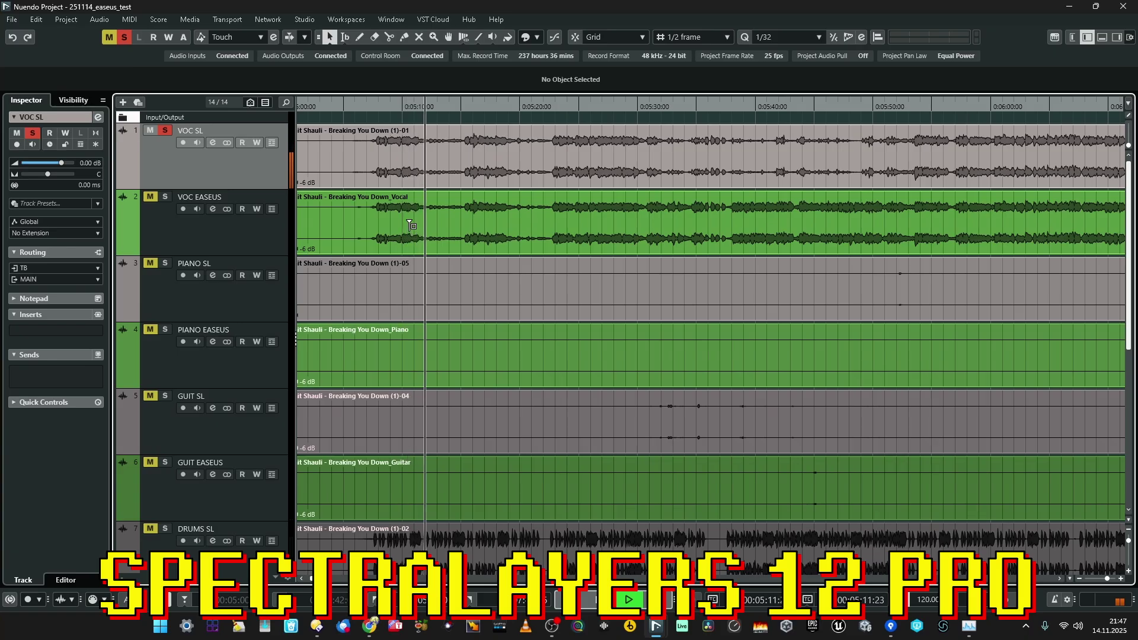
scroll(409, 225, "down", 2)
scroll(409, 225, "up", 1)
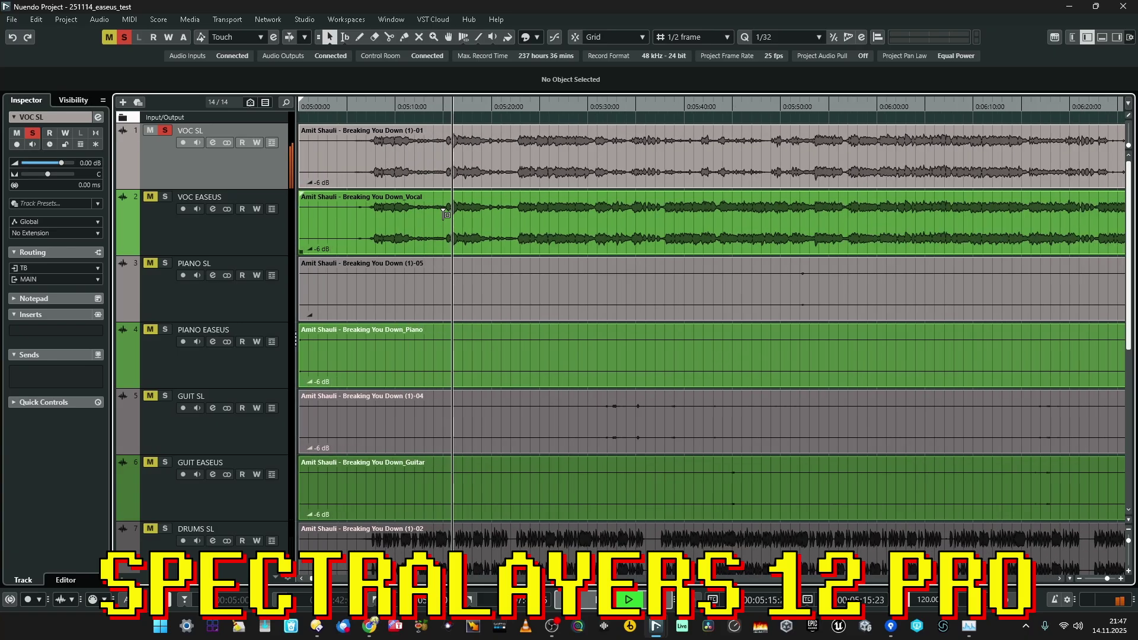
scroll(445, 213, "down", 3)
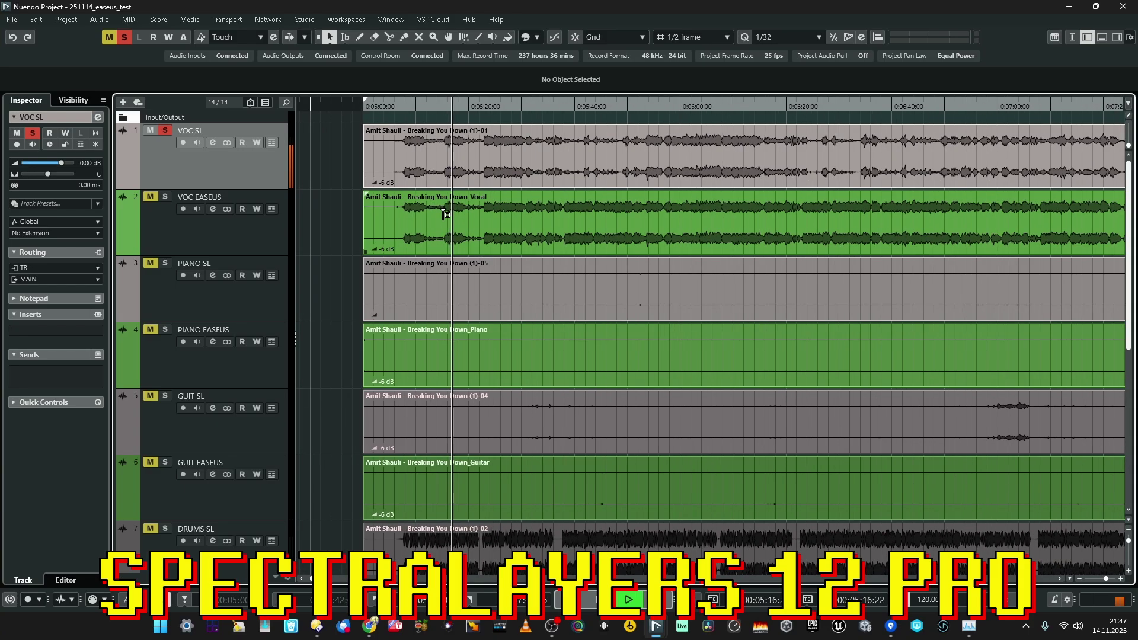
Step: Move the solo to VOC EASEUS and listen to the EaseUS vocal stem
left_click(173, 222)
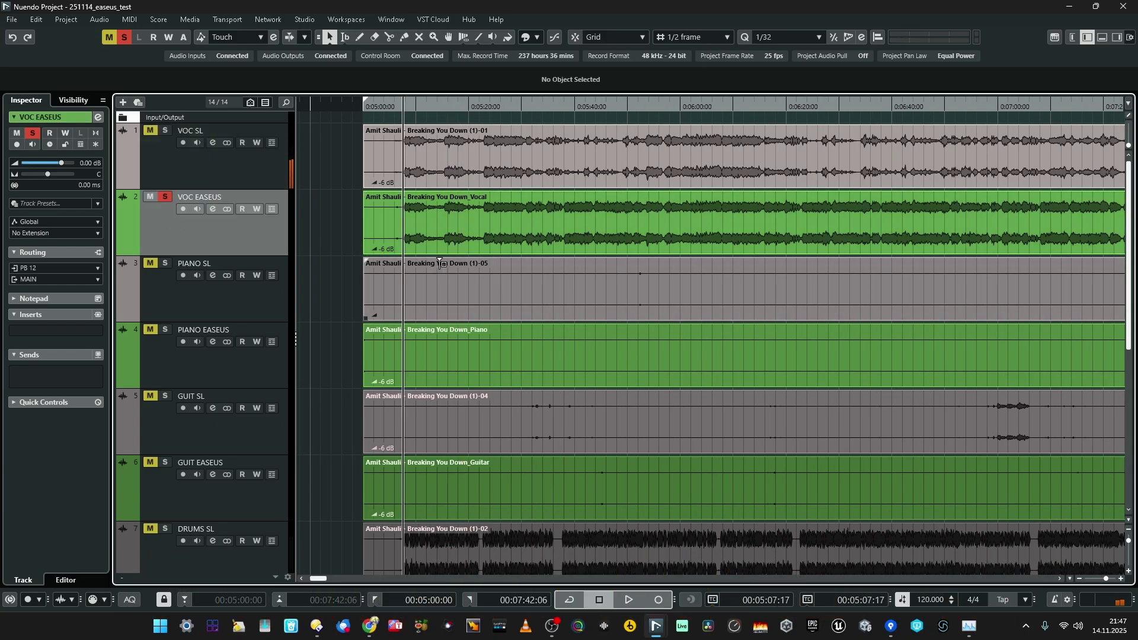
scroll(442, 265, "up", 2)
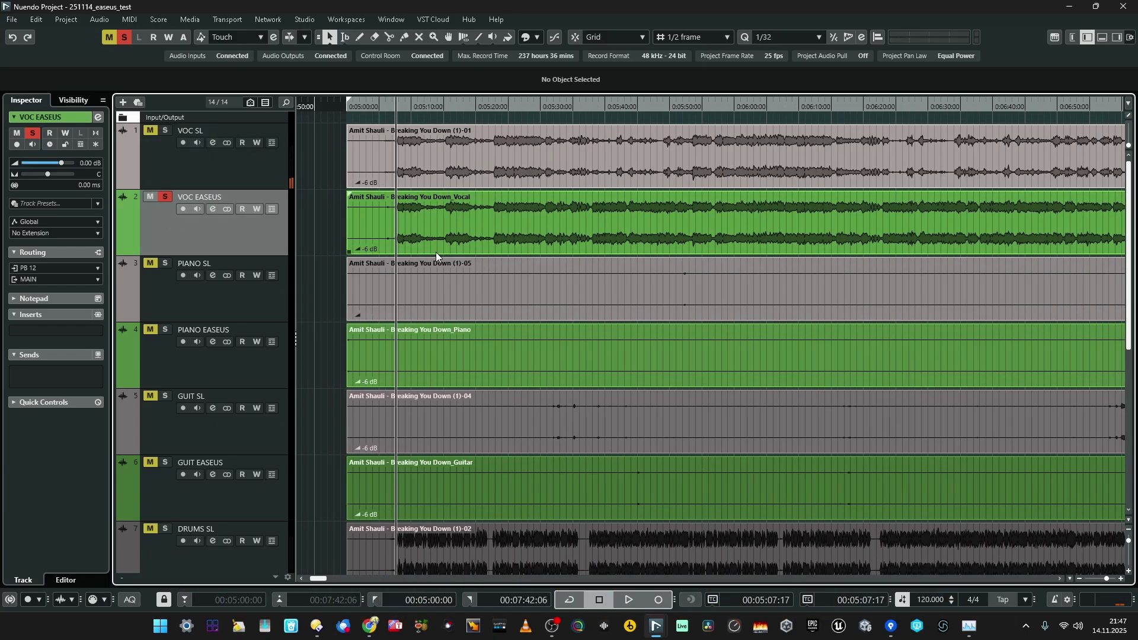
scroll(432, 251, "up", 3)
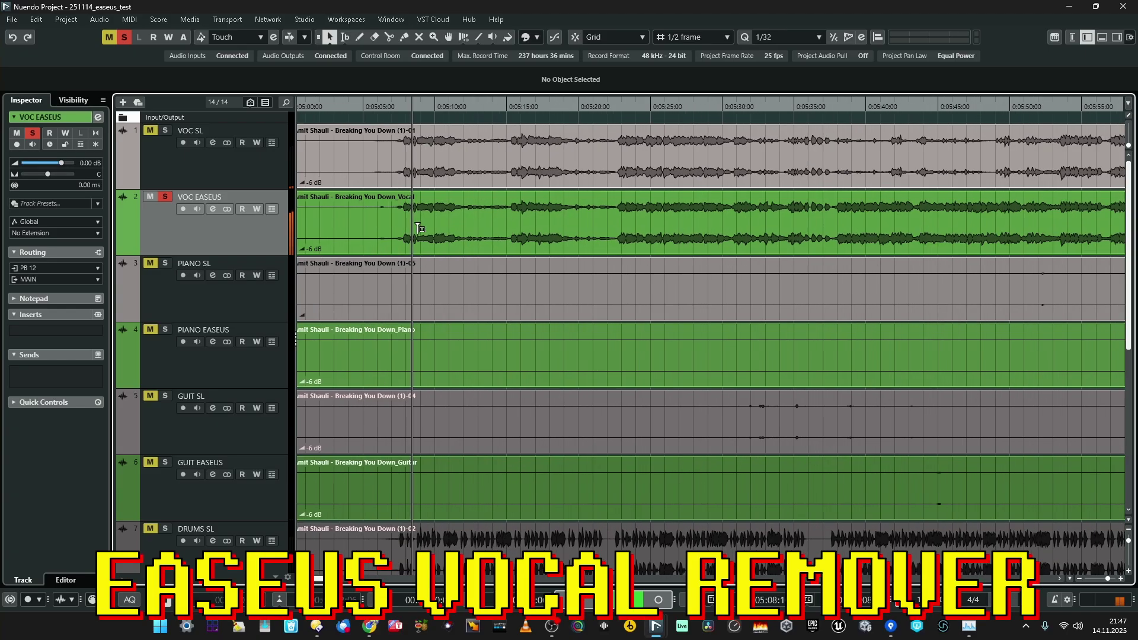
scroll(419, 228, "up", 3)
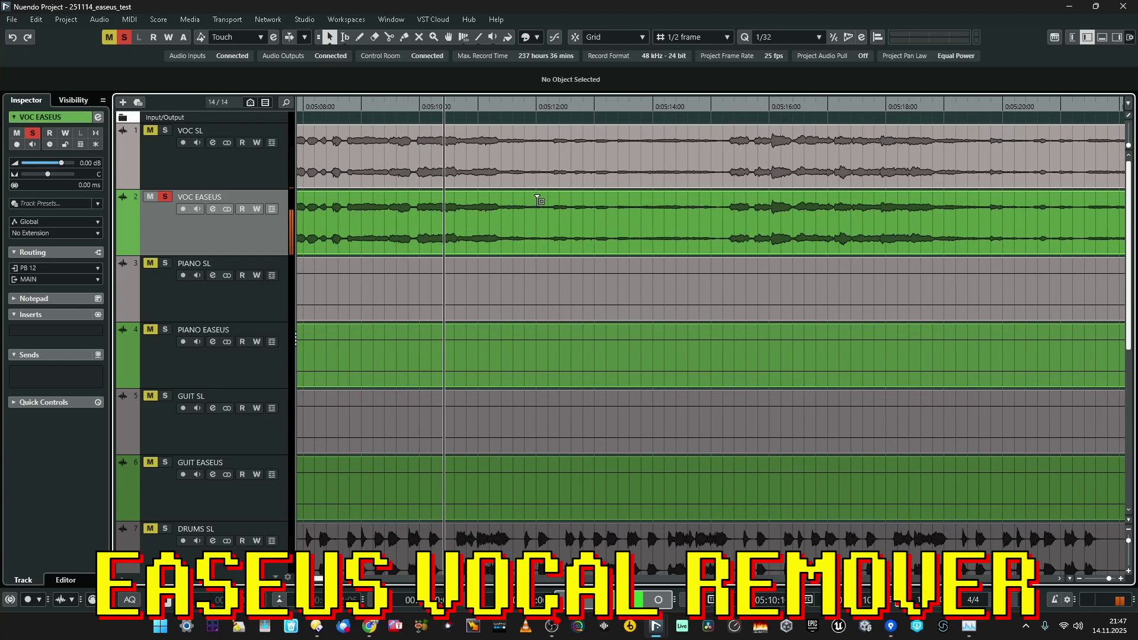
scroll(537, 198, "down", 8)
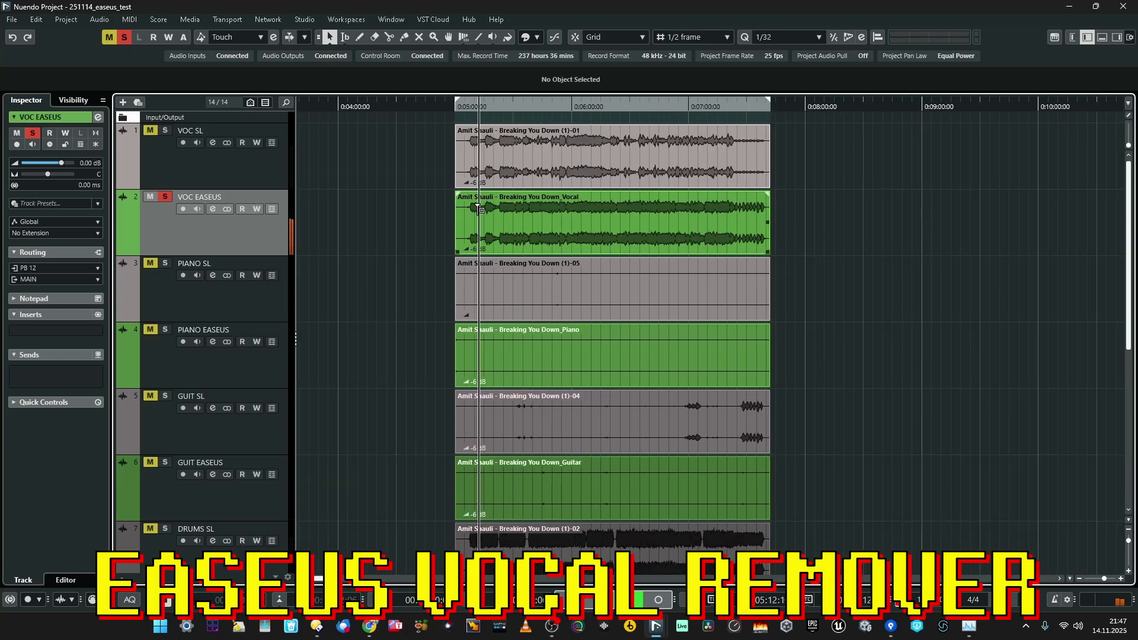
scroll(485, 210, "up", 4)
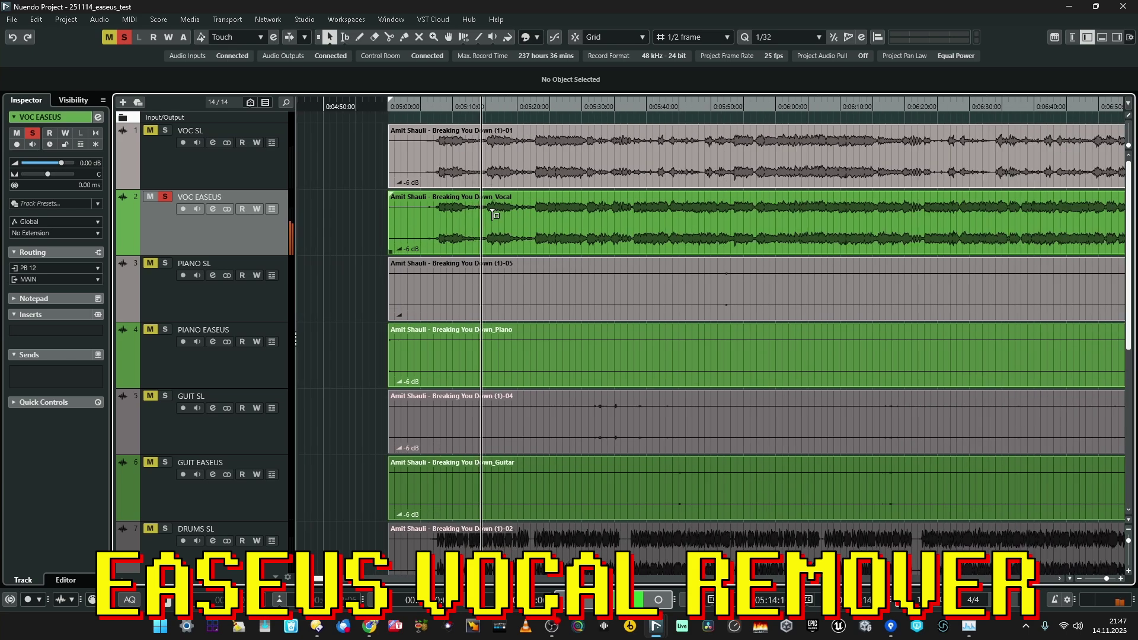
scroll(492, 214, "down", 1)
scroll(493, 213, "up", 3)
scroll(494, 214, "down", 4)
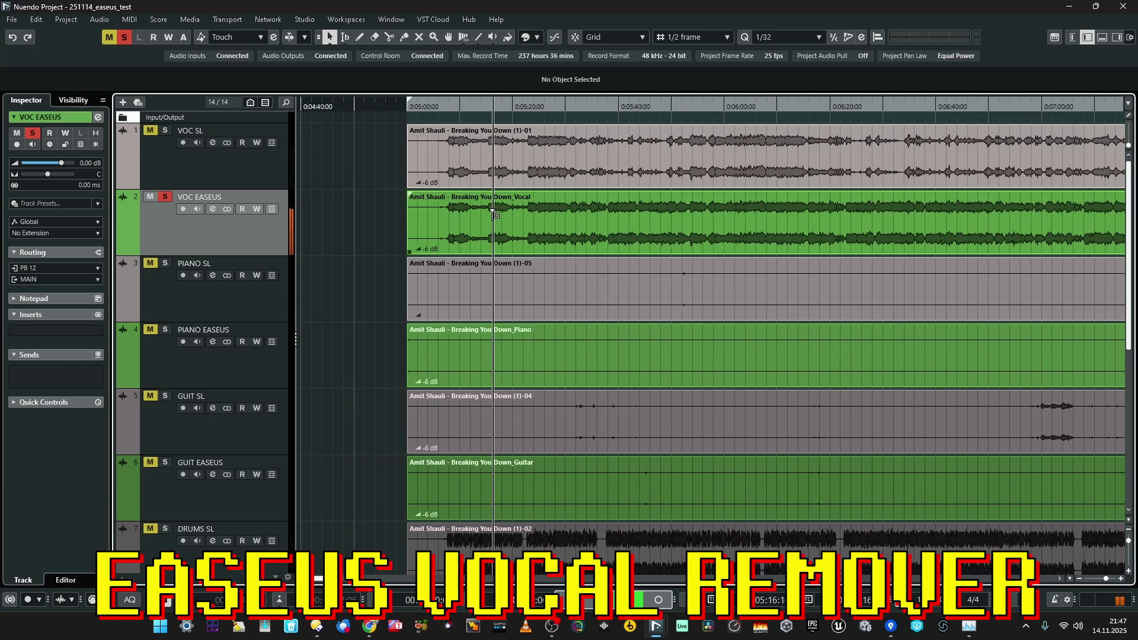
scroll(499, 215, "up", 2)
scroll(499, 215, "down", 3)
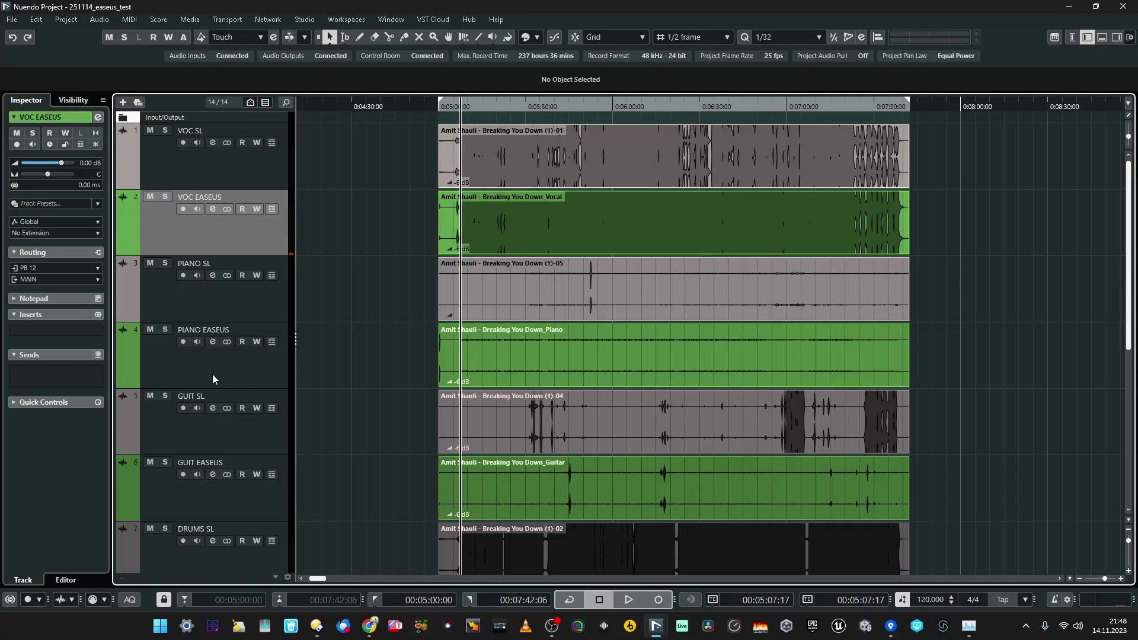
Step: Solo PIANO SL and play from about 5:32, jumping ahead to 5:51 and 6:57
left_click(237, 307)
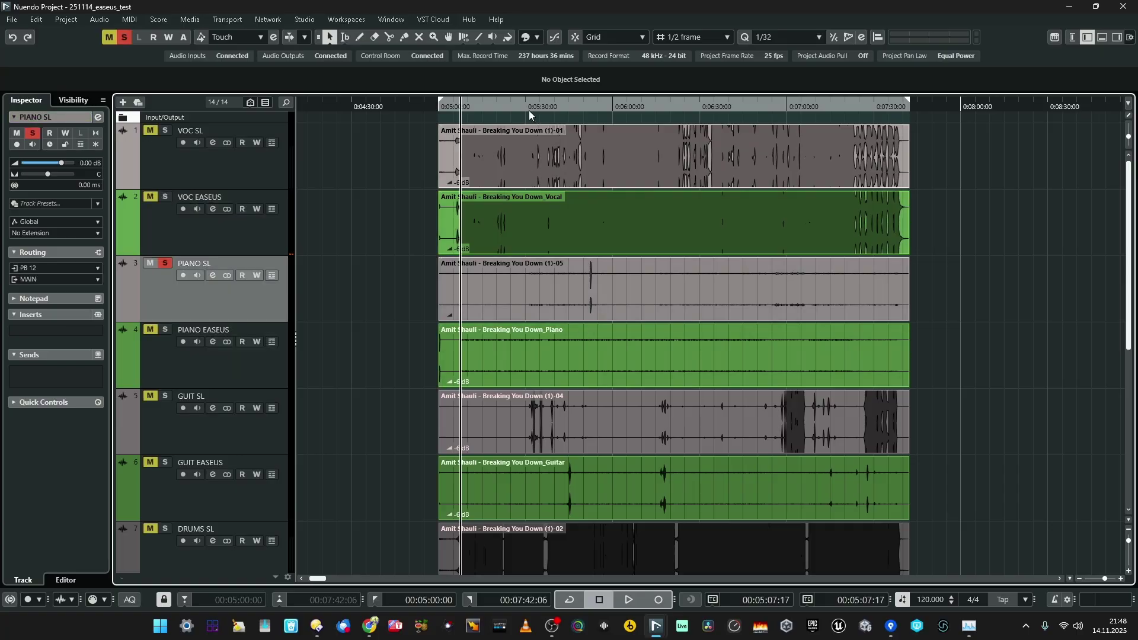
left_click_drag(531, 107, 536, 198)
key("space")
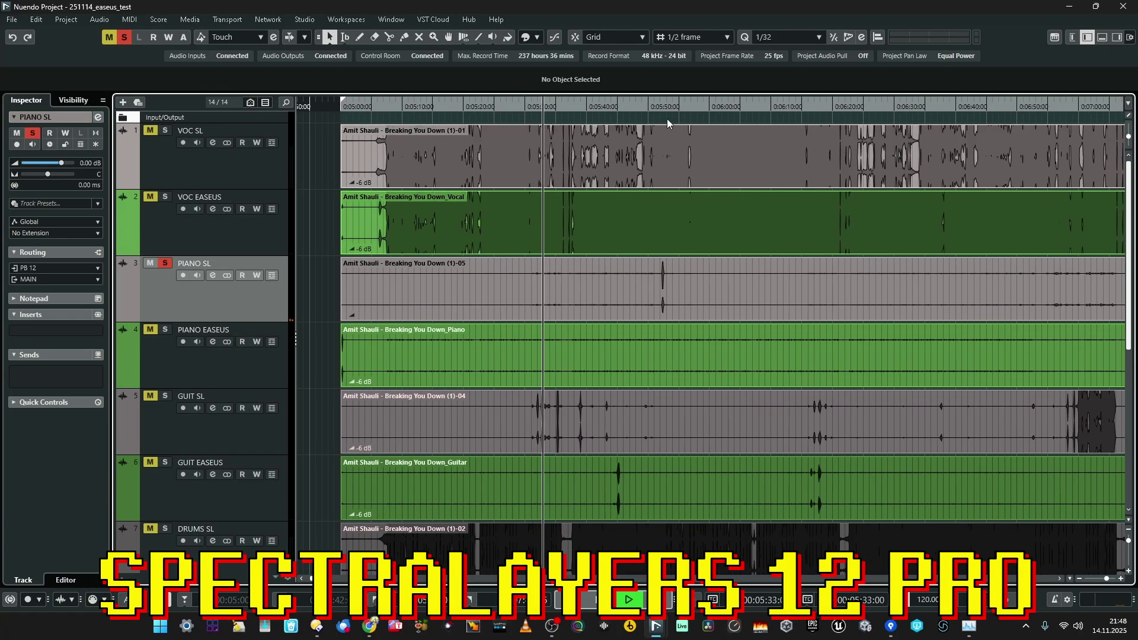
left_click(657, 130)
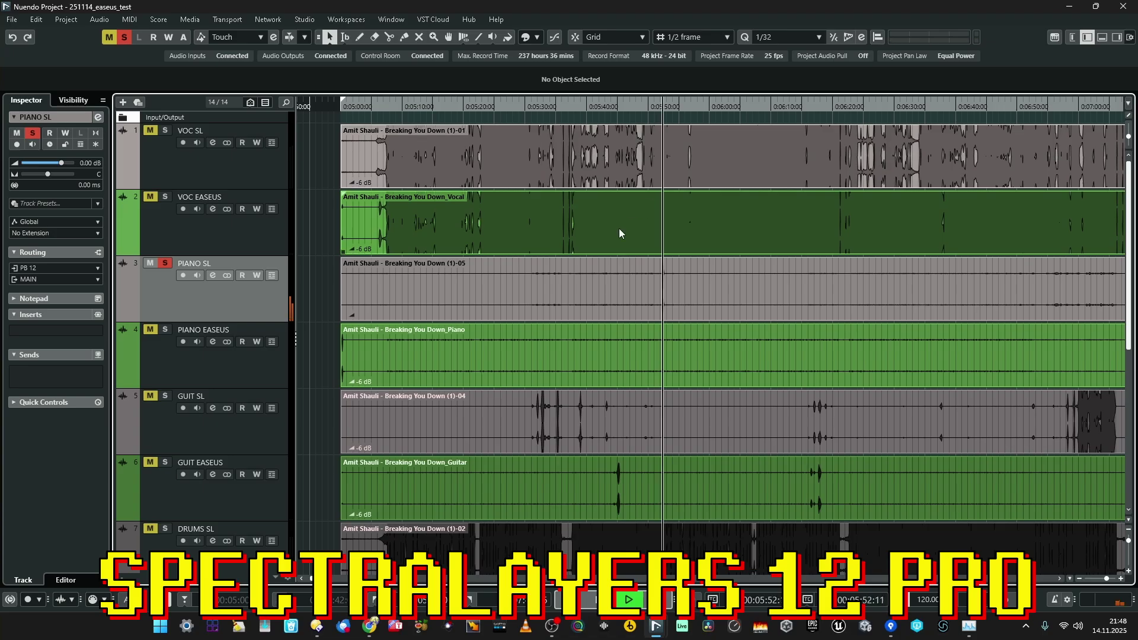
key("g")
key("g")
left_click(688, 107)
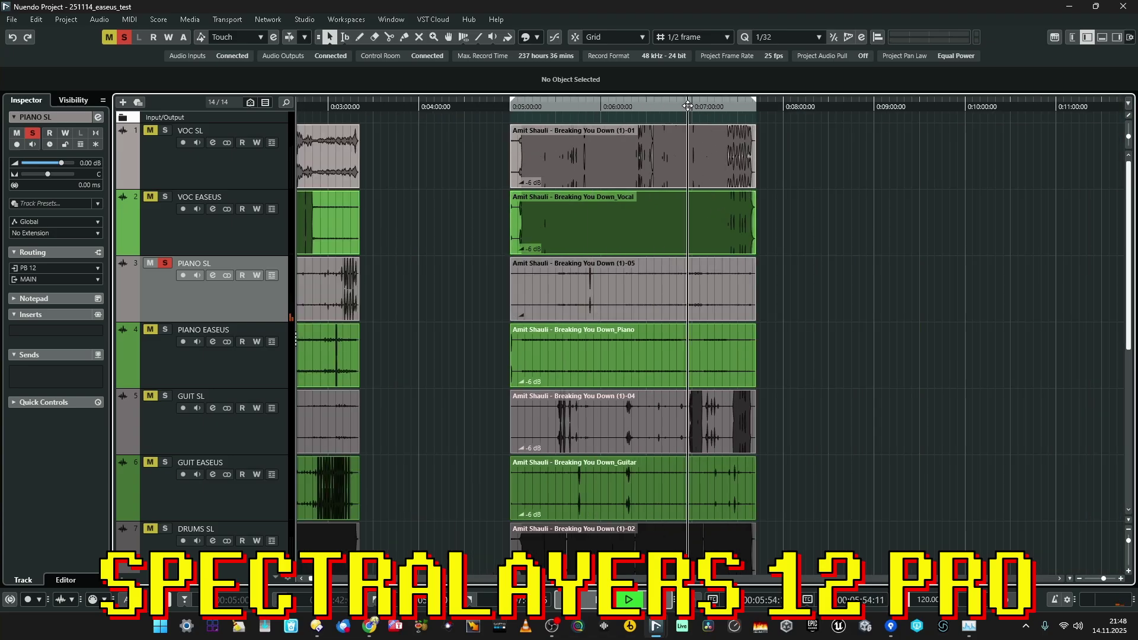
scroll(652, 225, "down", 4)
scroll(651, 225, "up", 3)
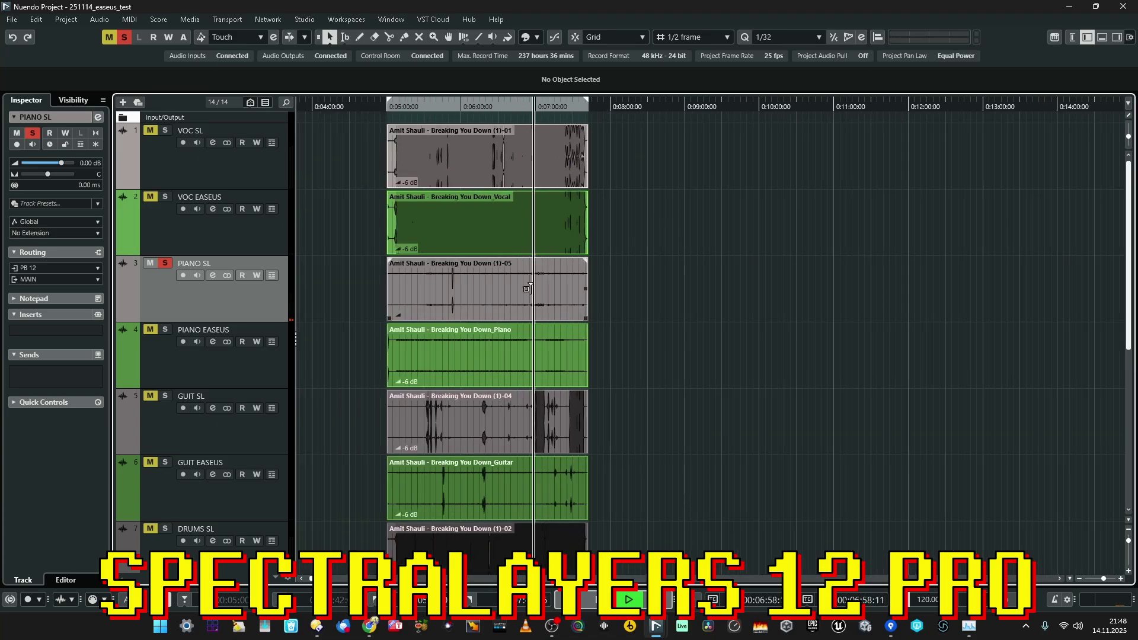
Step: Solo PIANO EASEUS instead and play it from about 6:25
left_click(223, 373)
left_click(495, 108)
key("h")
key("h")
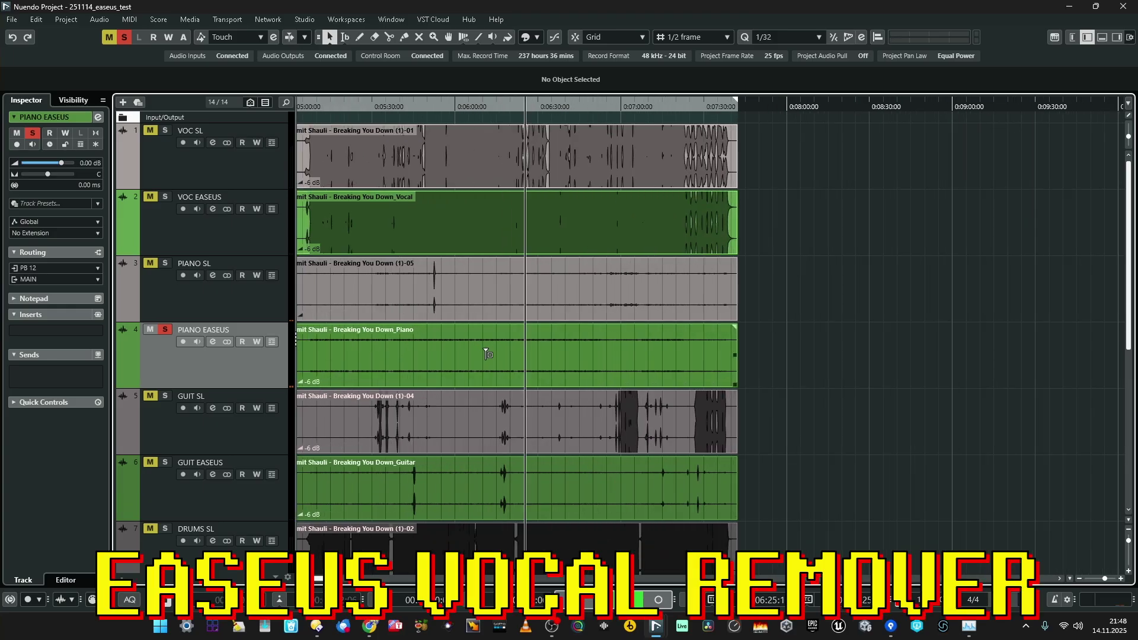
key("g")
key("g")
key("g")
Step: Return the playhead to 5:00, shrink the waveforms and clear the piano solo
left_click_drag(726, 388, 498, 270)
key("l")
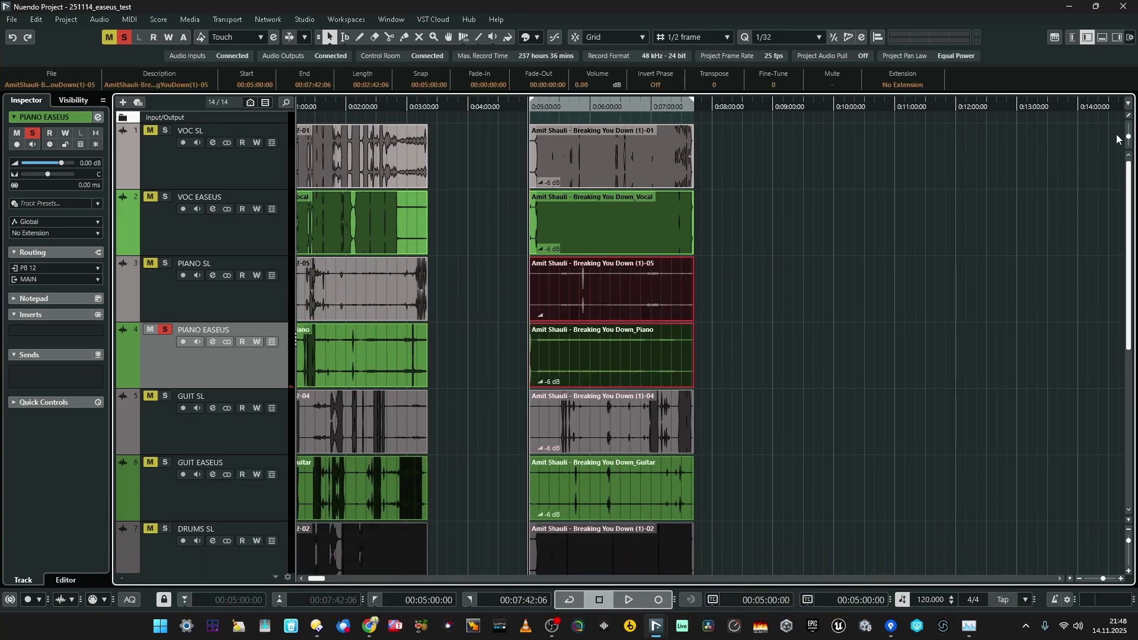
left_click_drag(1129, 139, 1128, 145)
left_click(898, 239)
left_click(201, 313, "shift")
key("s")
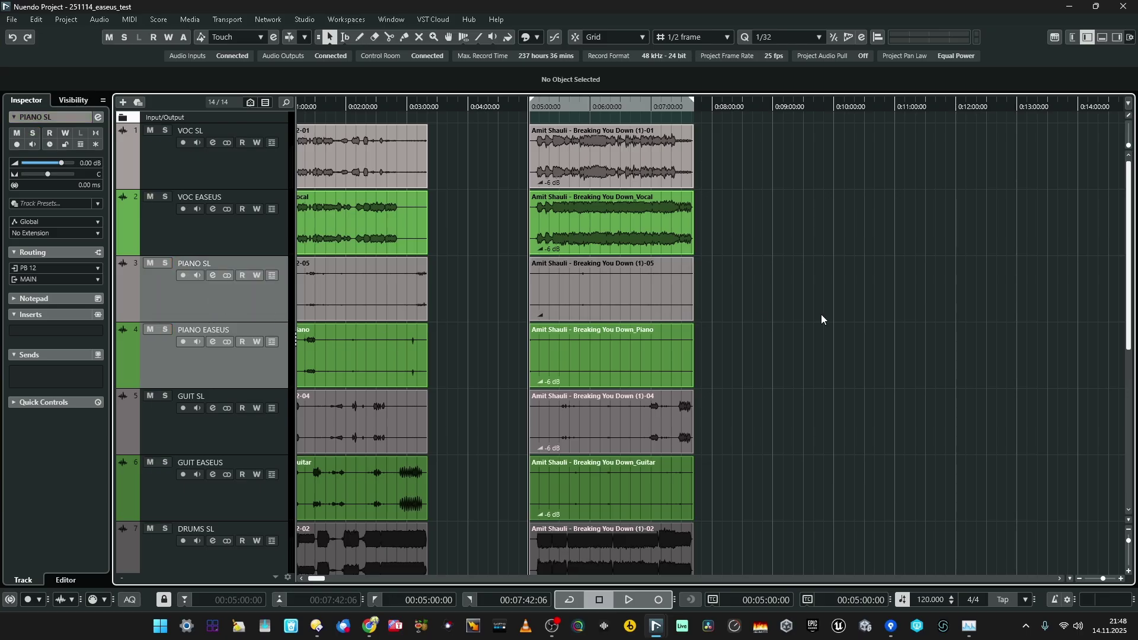
scroll(670, 294, "down", 3)
scroll(710, 311, "down", 1)
scroll(710, 297, "up", 2)
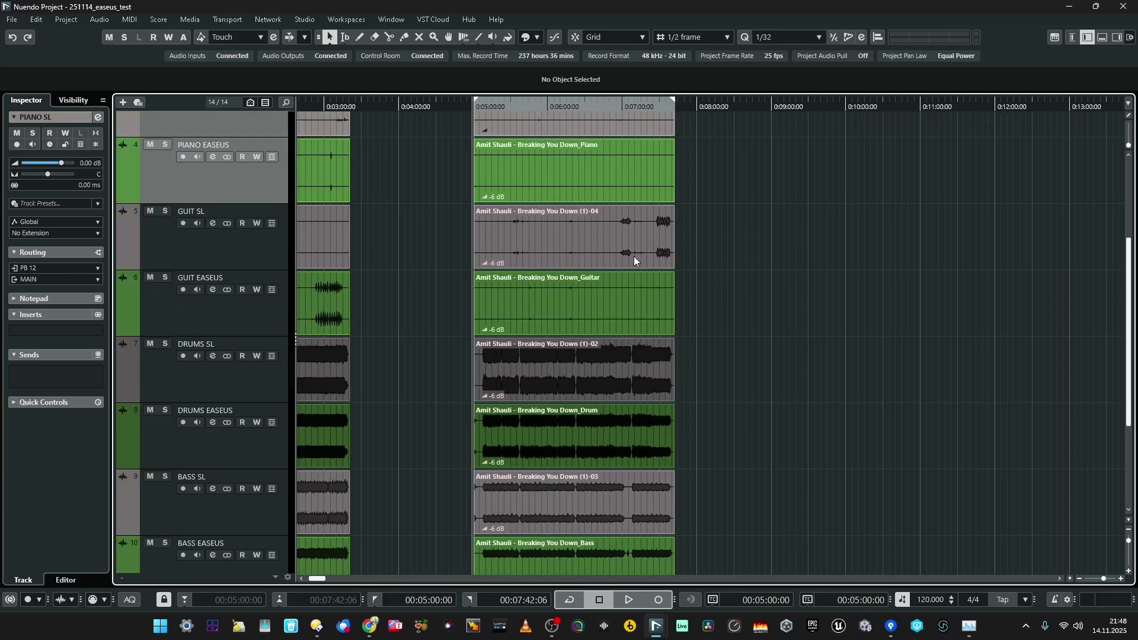
Step: Solo GUIT SL and play it from about 5:31, jumping ahead to around 7:00
left_click(253, 251)
key("s")
key("h")
key("h")
left_click(547, 106)
key("space")
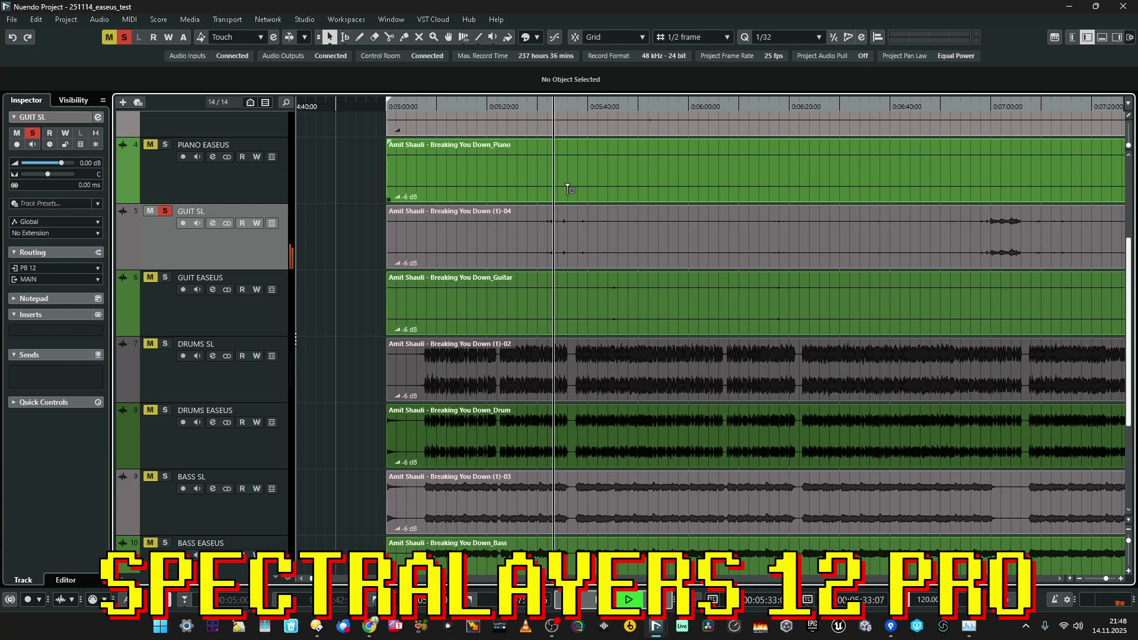
scroll(536, 189, "down", 3)
scroll(729, 156, "up", 2)
left_click(796, 103)
scroll(913, 240, "up", 2)
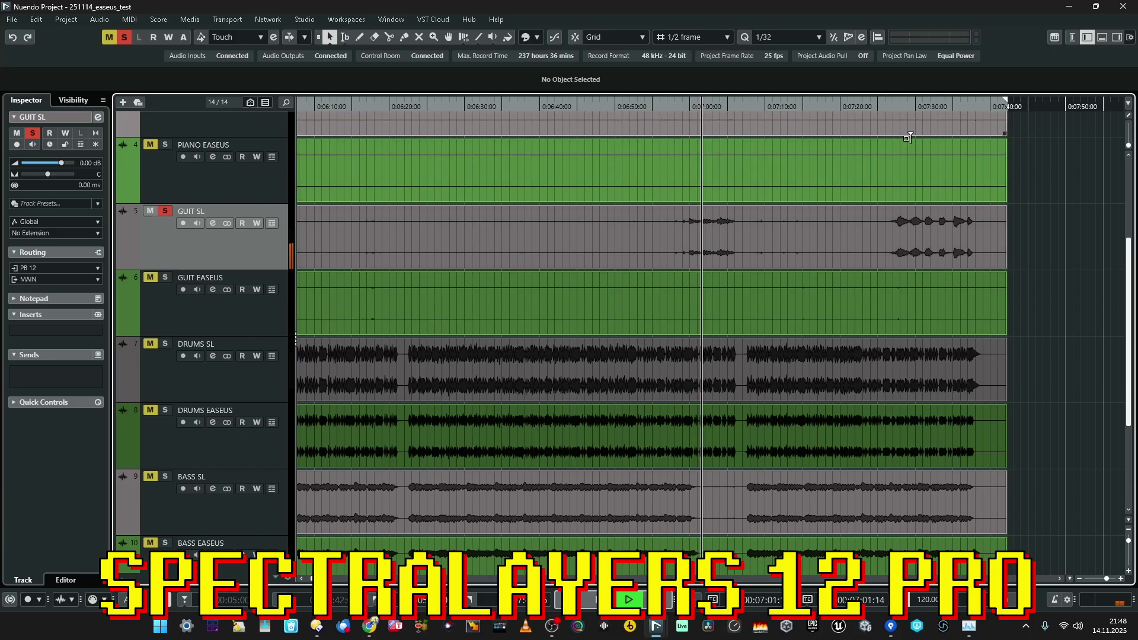
left_click(911, 105)
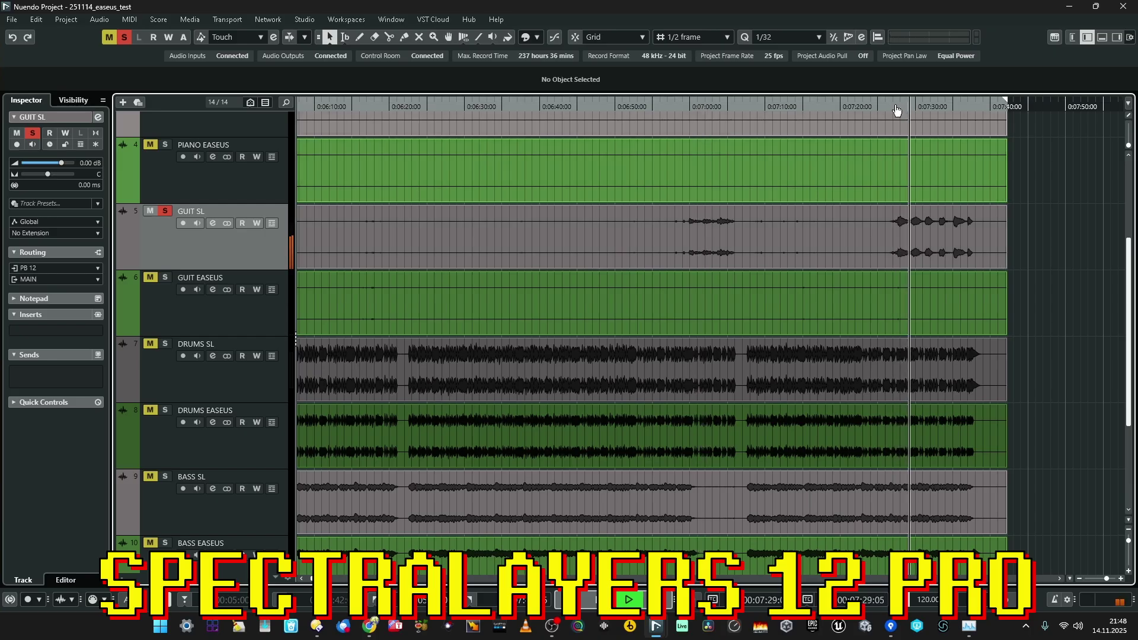
left_click(896, 104)
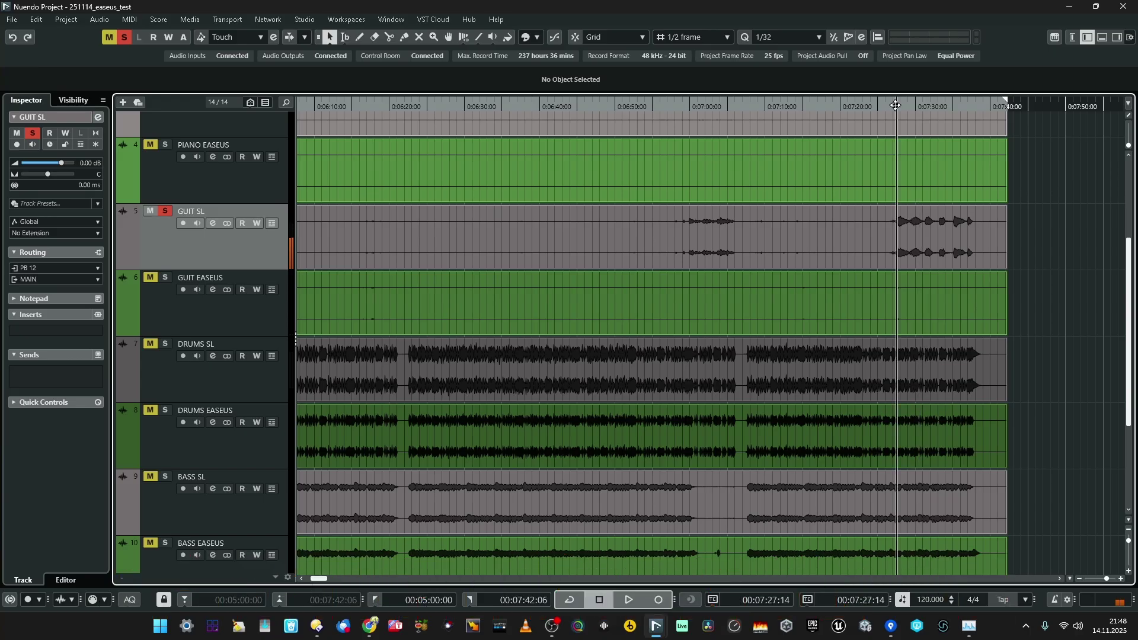
scroll(866, 202, "down", 3)
Step: Unsolo GUIT SL, select the Guitar event on GUIT EASEUS and stop playback
key("s")
scroll(622, 299, "down", 2)
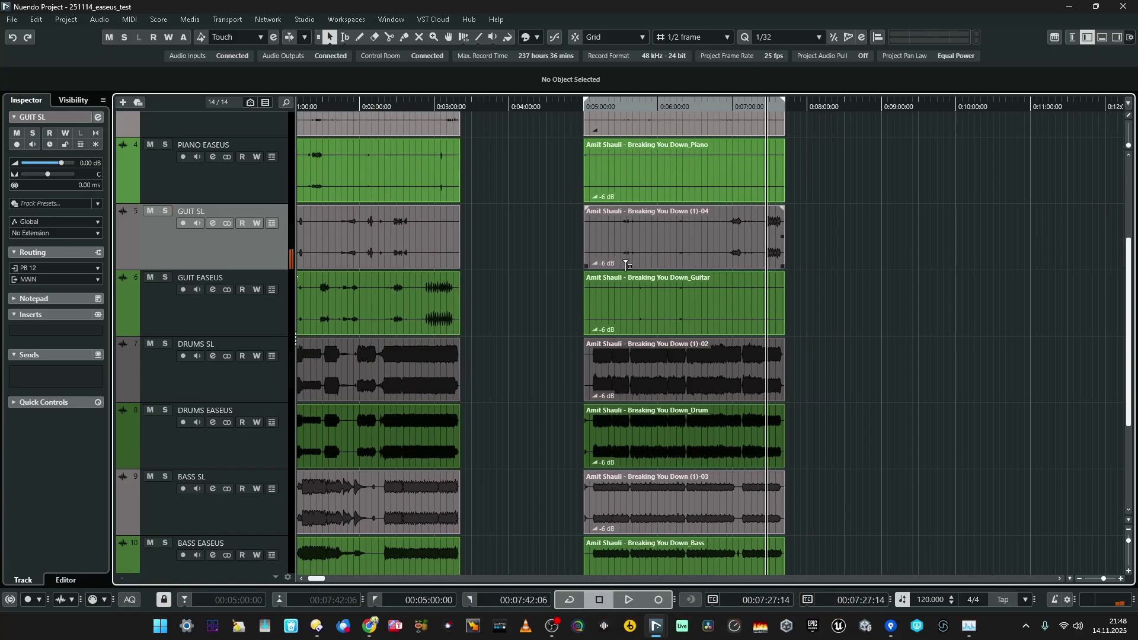
left_click(679, 314)
key("space")
Step: Solo GUIT EASEUS and play it from about 5:41, jumping to 6:16 with taller waveforms
mouse_move(635, 104)
left_mouse_down()
mouse_move(638, 129)
mouse_move(654, 112)
left_mouse_up()
left_click(277, 328)
key("s")
key("space")
left_click_drag(1128, 146, 1128, 133)
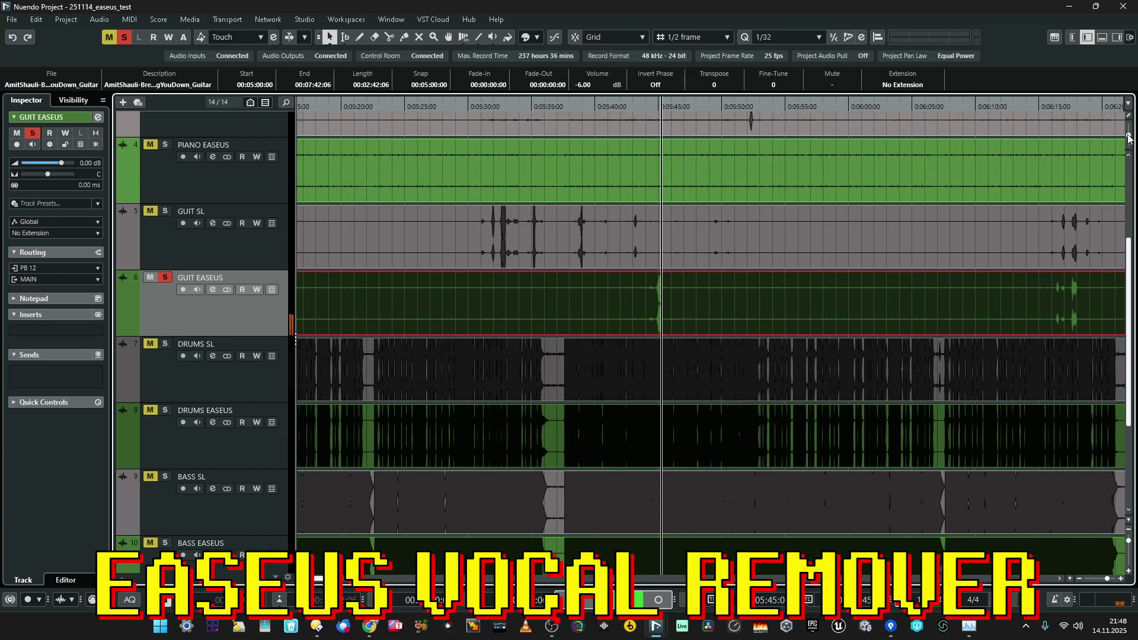
key("g")
left_click(885, 105)
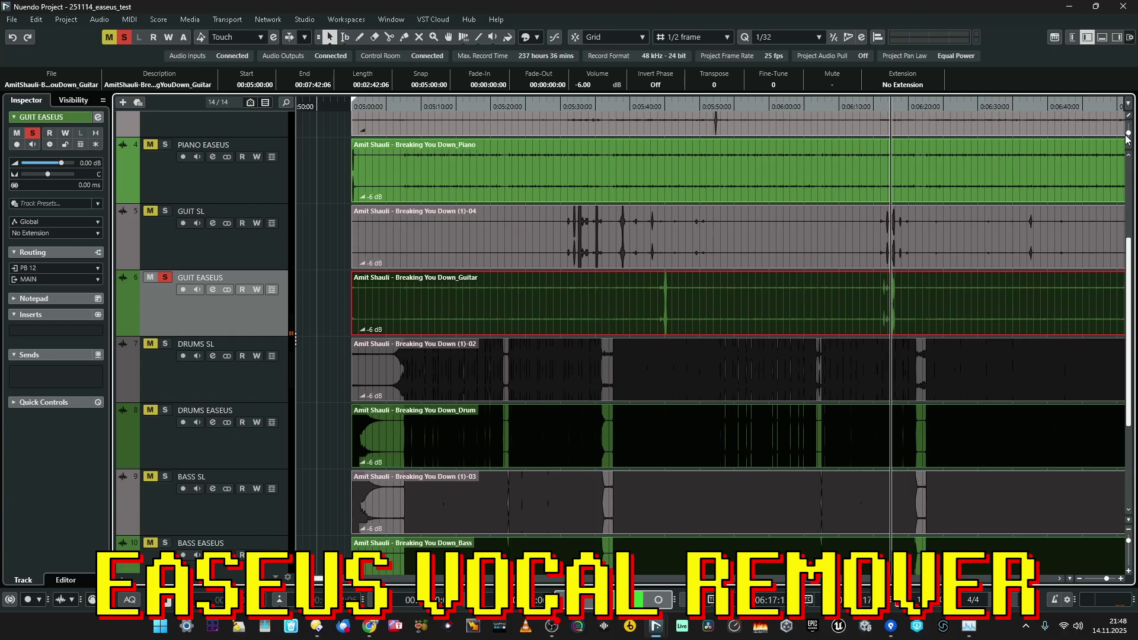
key("g")
key("g")
key("g")
key("g")
left_click(825, 326)
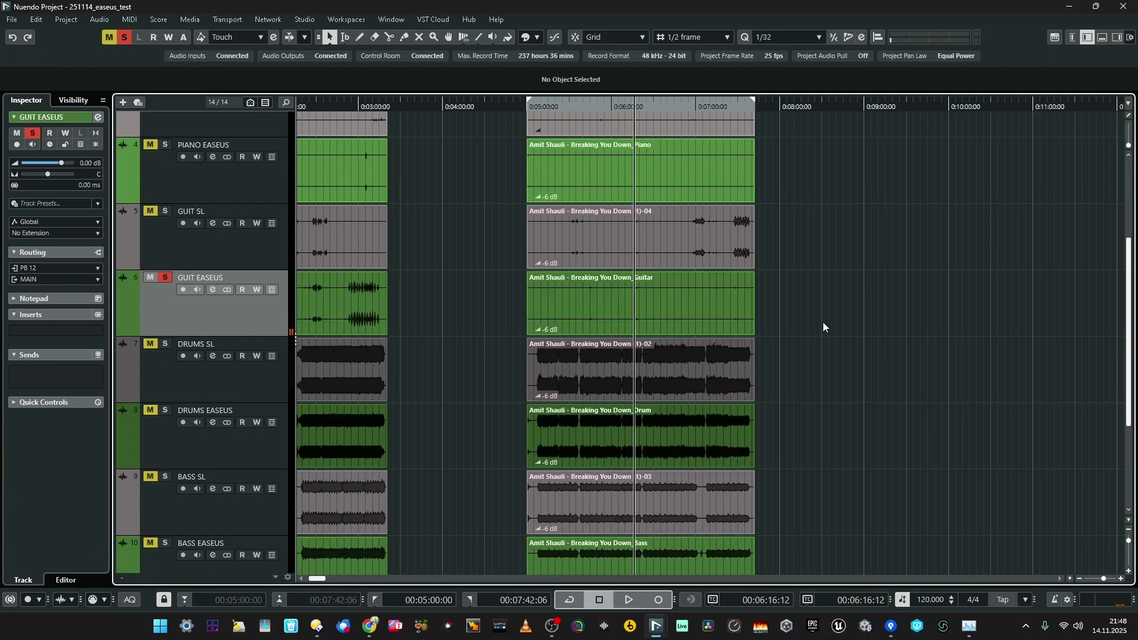
Step: Clear the guitar solo, then solo DRUMS SL and play the SpectraLayers drum stem
key("s")
key("g")
left_click(668, 351)
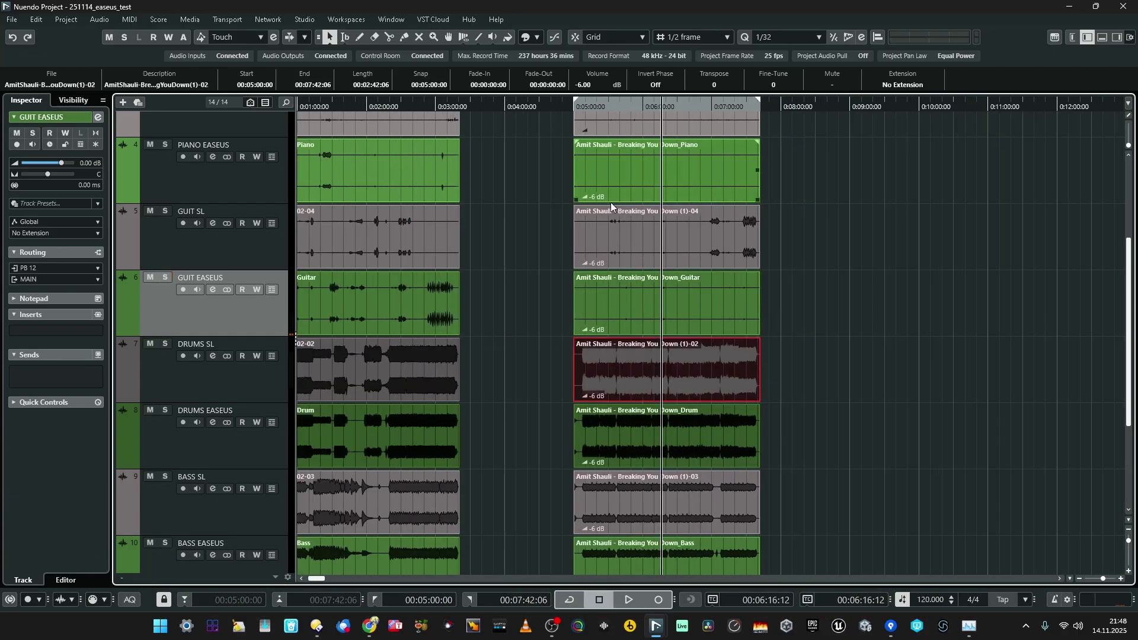
scroll(610, 202, "down", 2)
left_click_drag(581, 108, 560, 179)
left_click(335, 281)
key("s")
key("space")
key("g")
key("g")
scroll(496, 253, "down", 4)
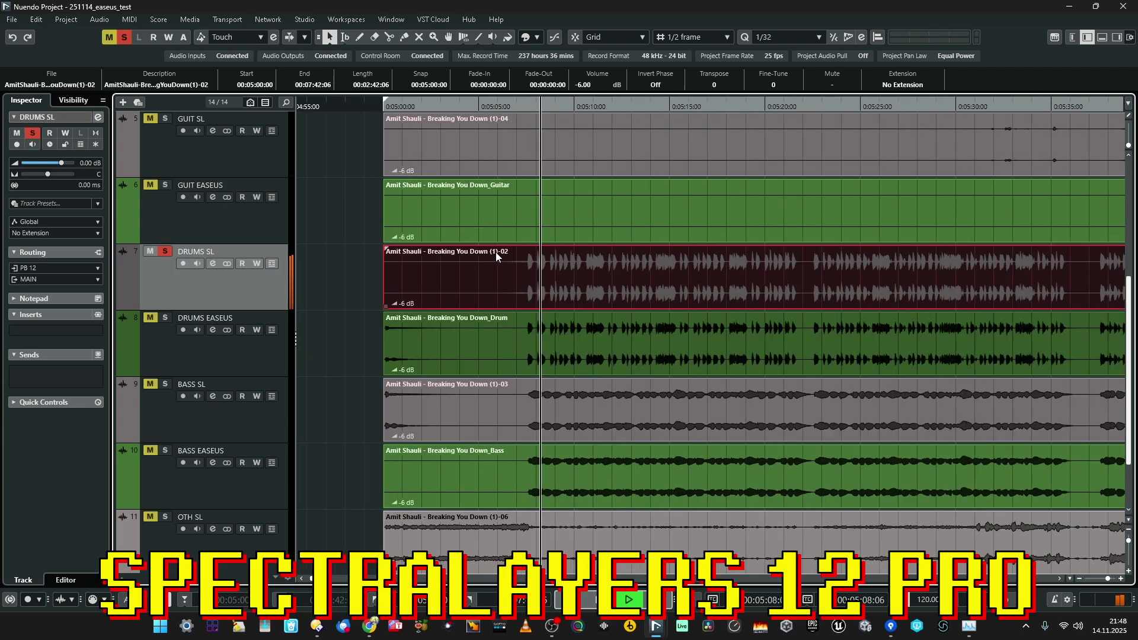
scroll(544, 276, "up", 6)
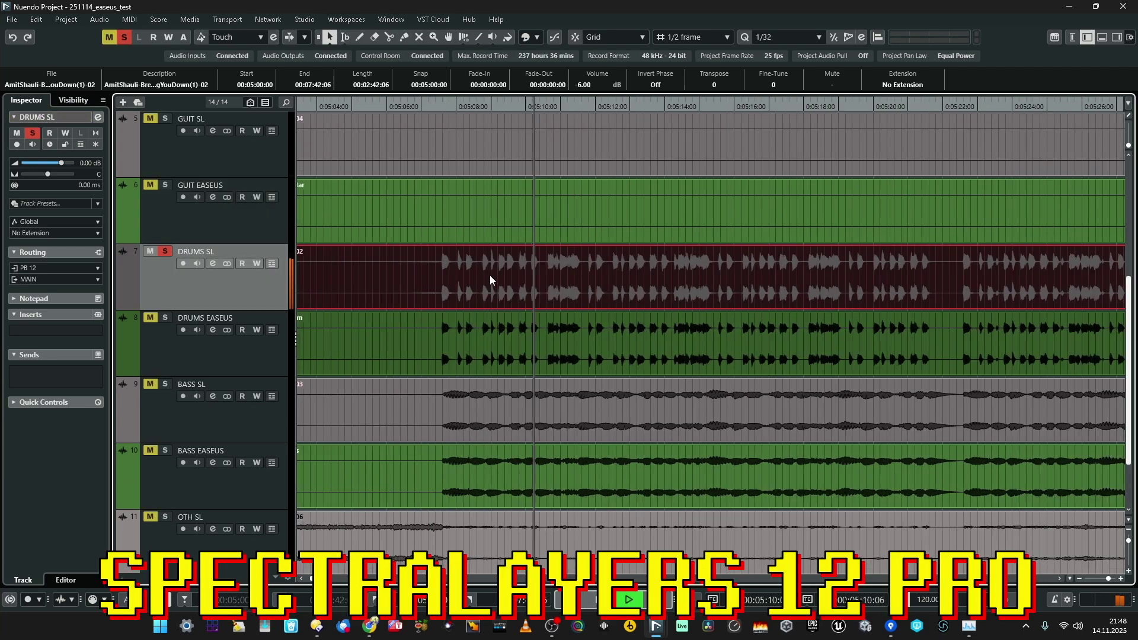
key("g")
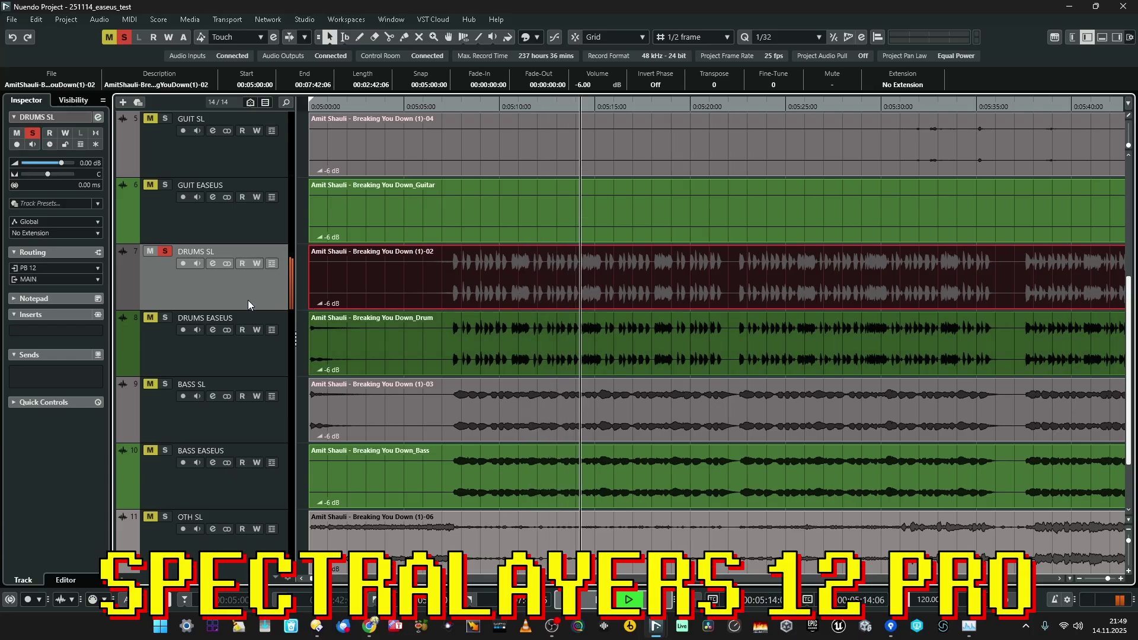
Step: Solo DRUMS EASEUS and play the EaseUS drum stem
key("space")
left_click(252, 353)
left_click(301, 287)
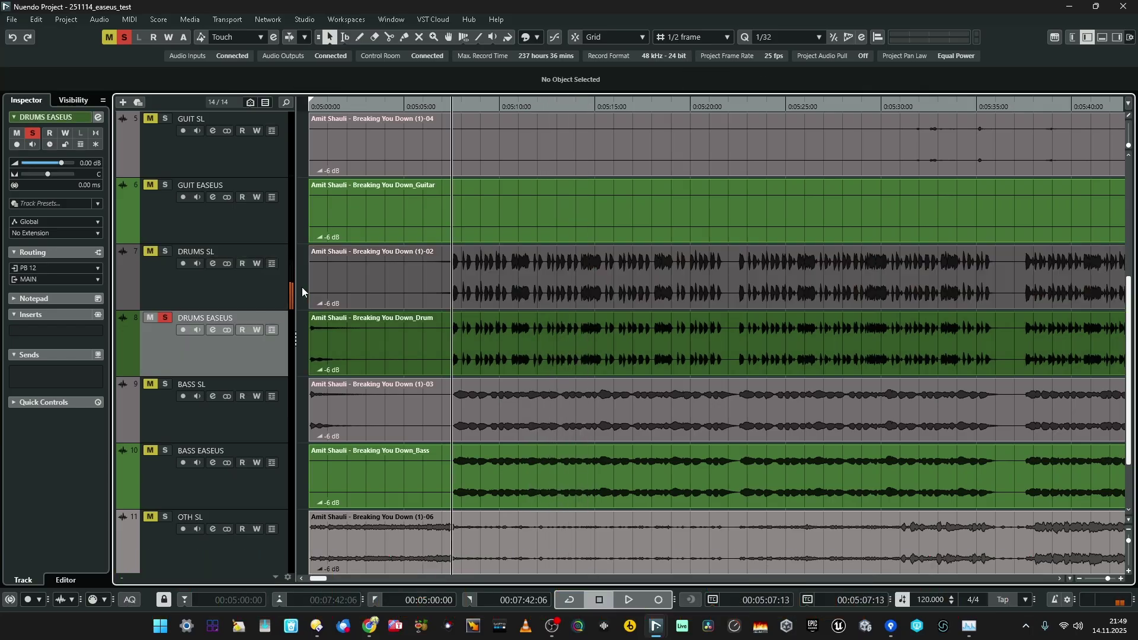
key("space")
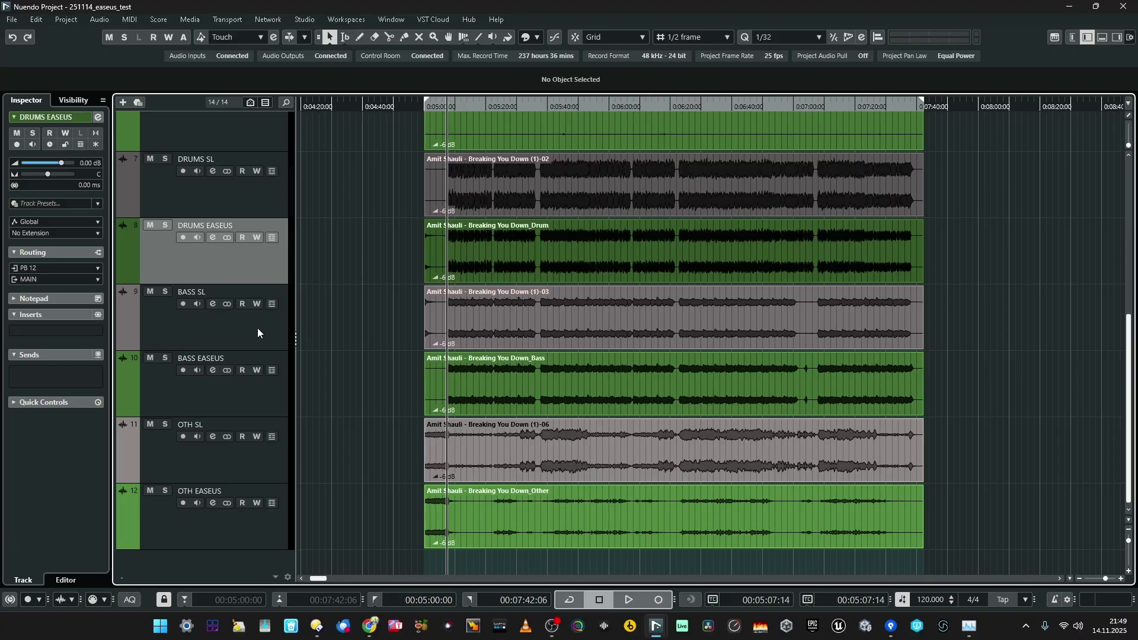
Step: Select BASS SL and play briefly, then solo DRUMS EASEUS and replay it from 5:00
left_click(257, 328)
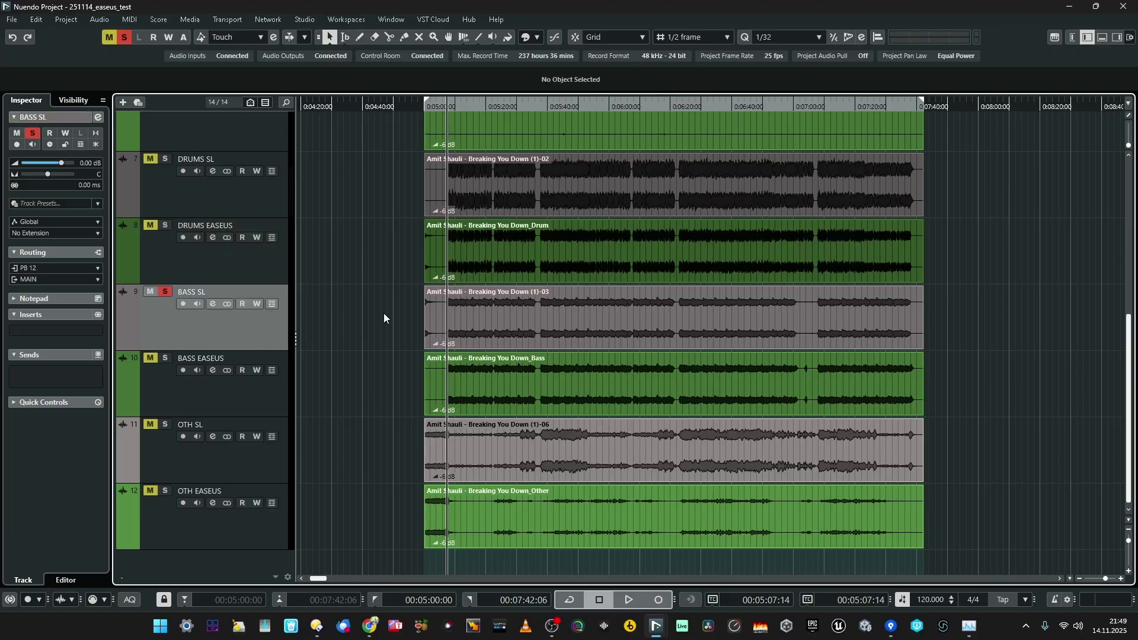
left_click(465, 317)
key("space")
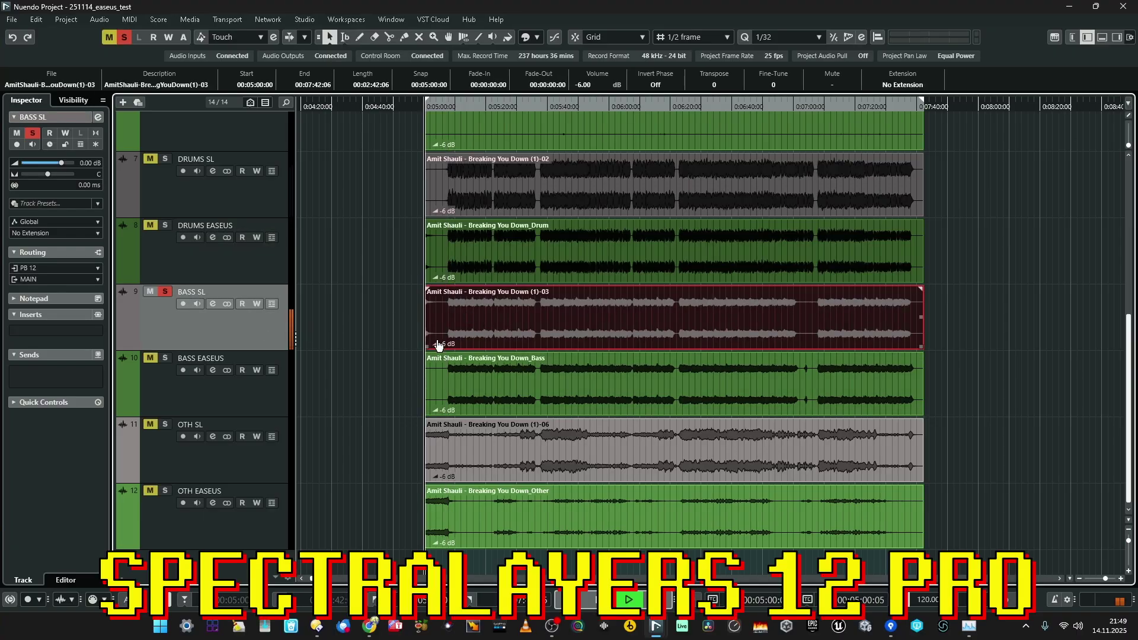
scroll(438, 325, "up", 6)
key("space")
left_click(200, 257)
key("space")
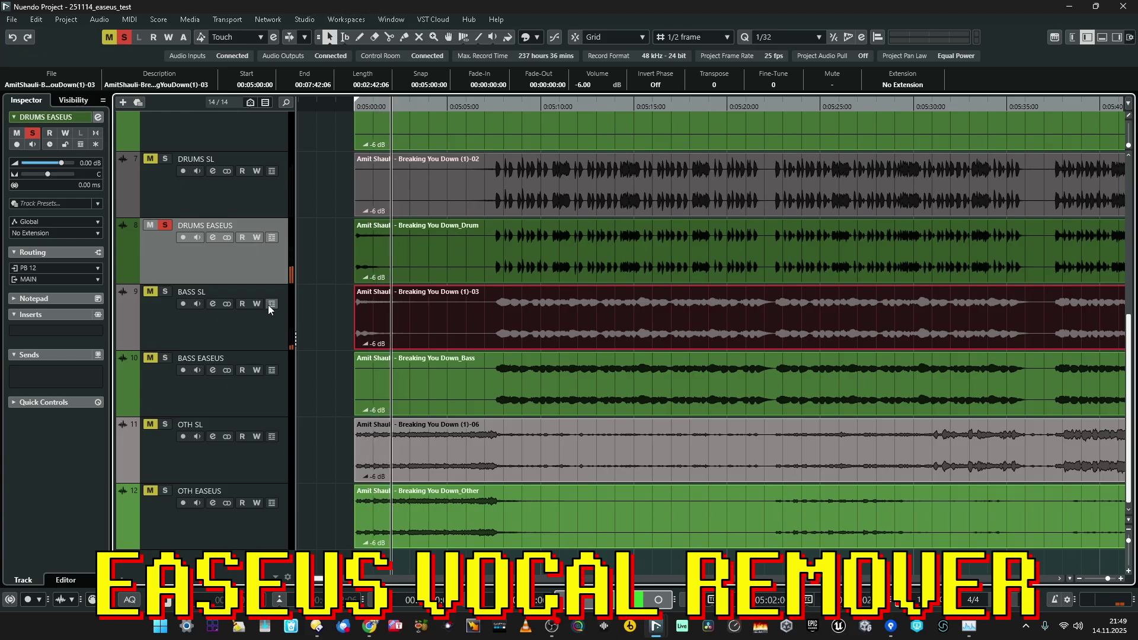
key("space")
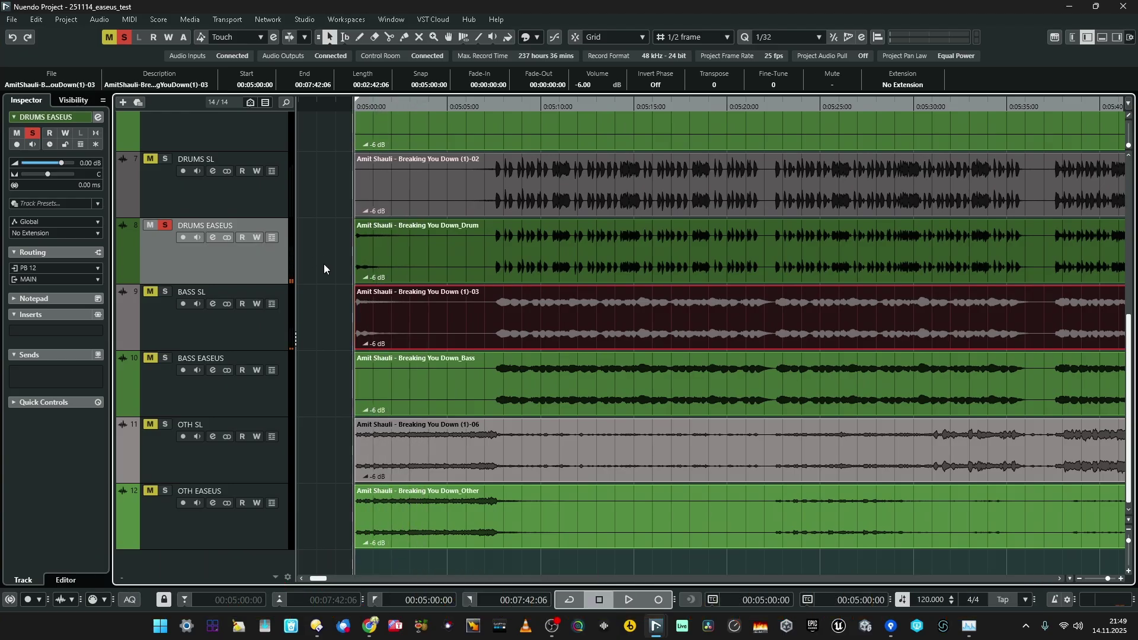
Step: Solo BASS SL and play the SpectraLayers bass stem
left_click(240, 328)
left_click(329, 322)
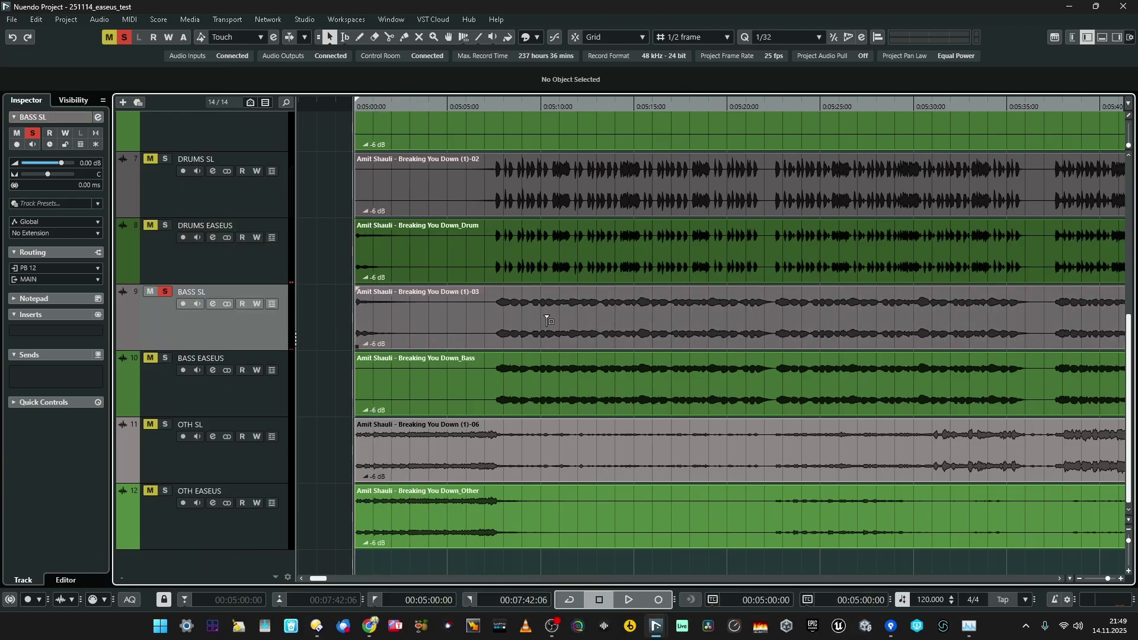
scroll(547, 321, "down", 5, "ctrl")
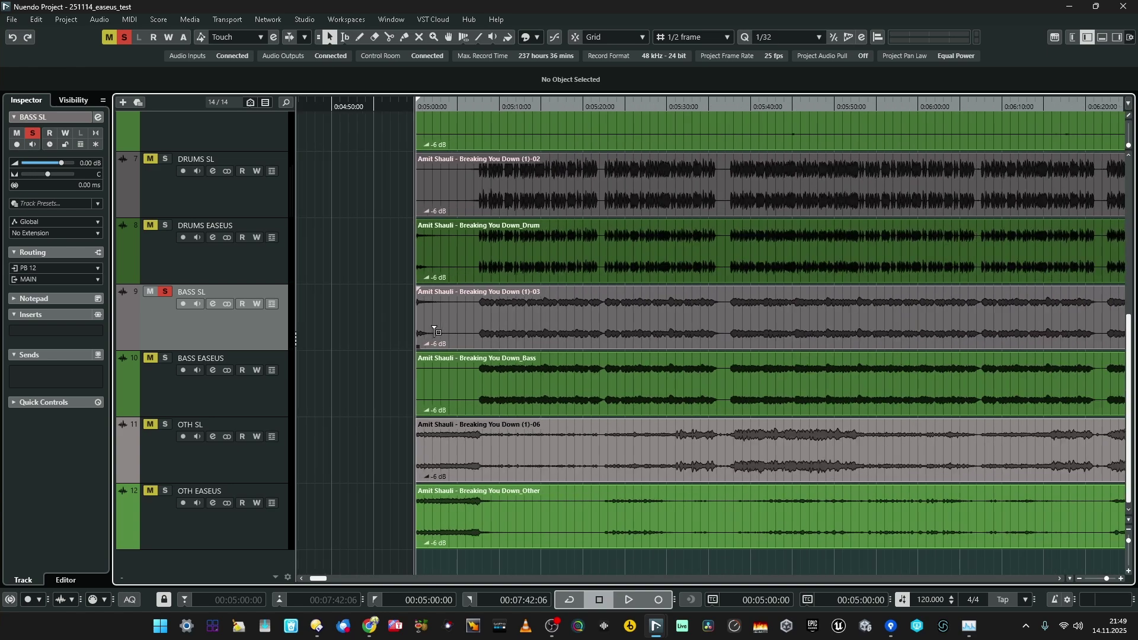
key("space")
scroll(463, 246, "up", 2, "ctrl")
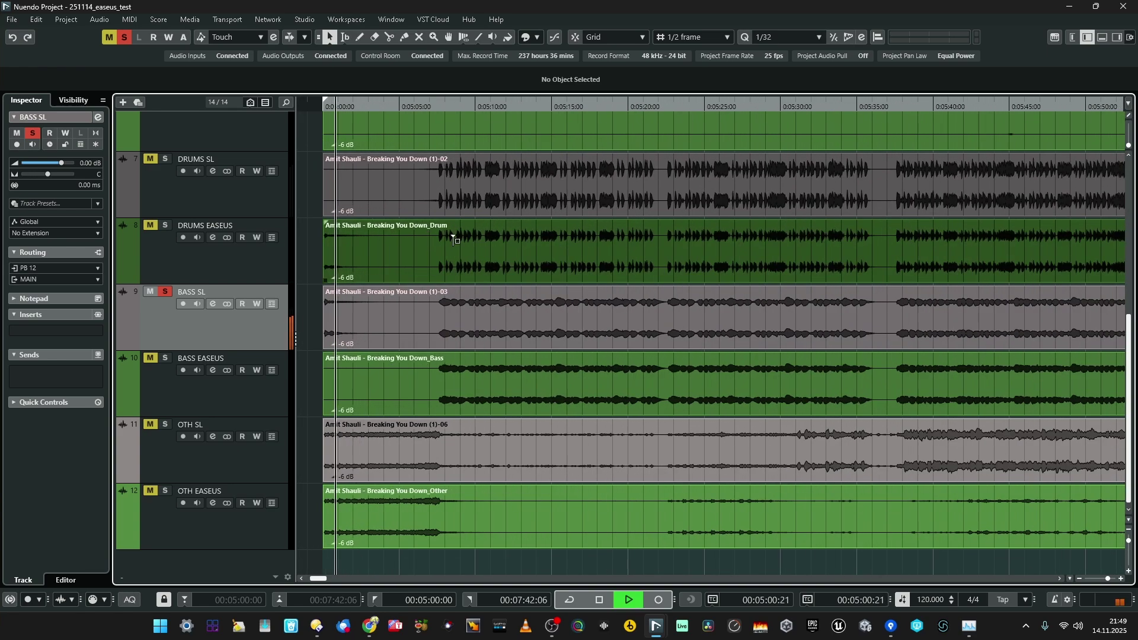
scroll(471, 266, "up", 2, "ctrl")
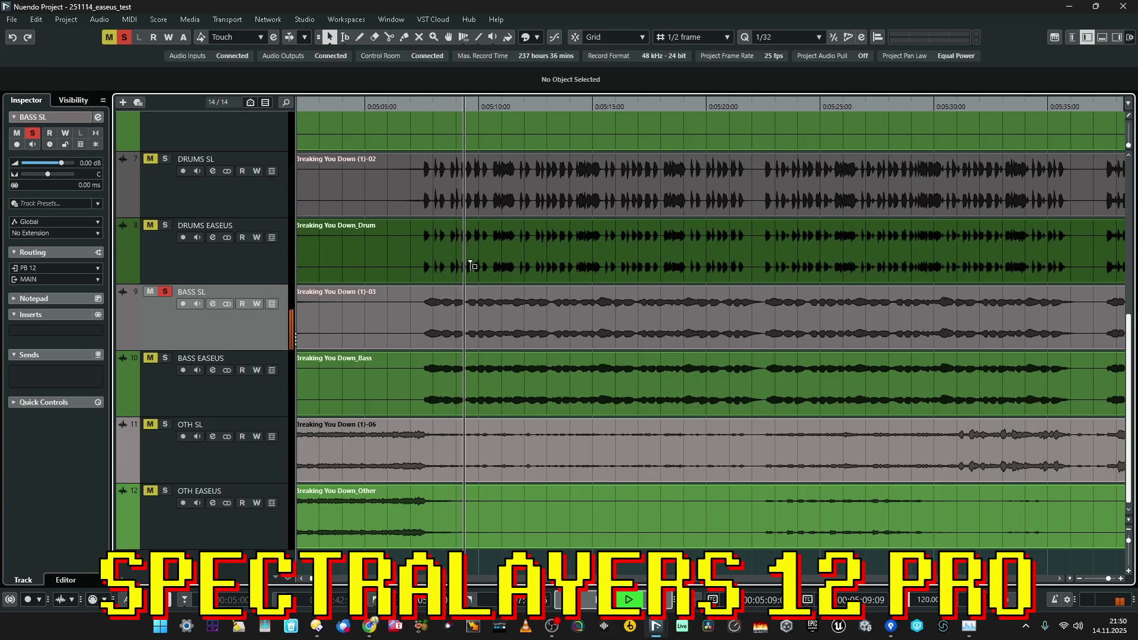
scroll(516, 273, "down", 3, "ctrl")
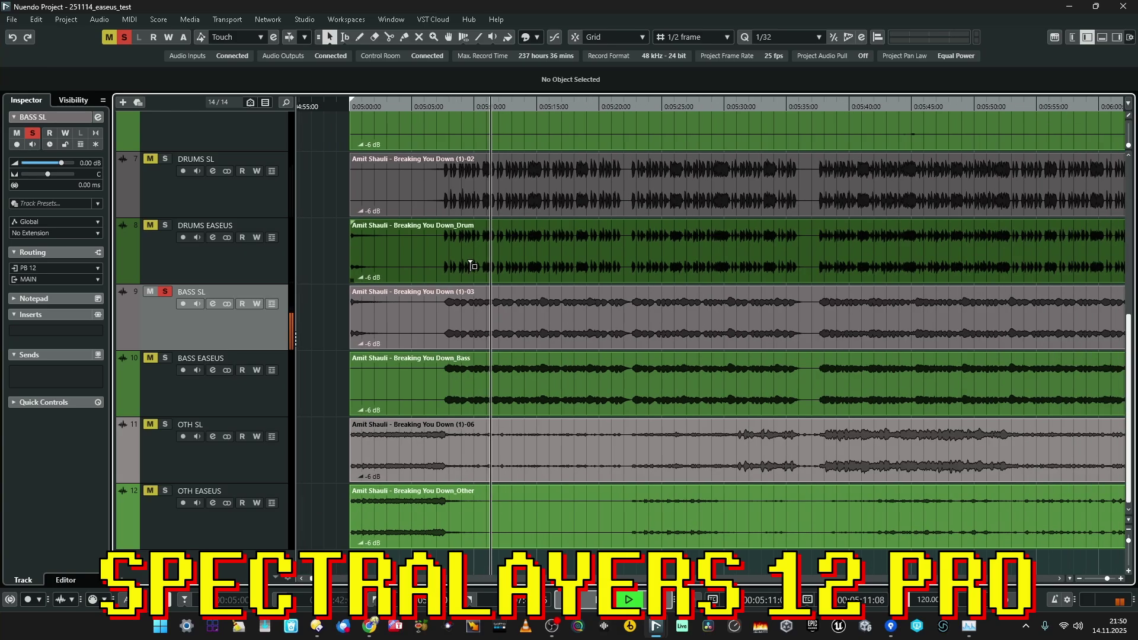
scroll(533, 283, "down", 4, "ctrl")
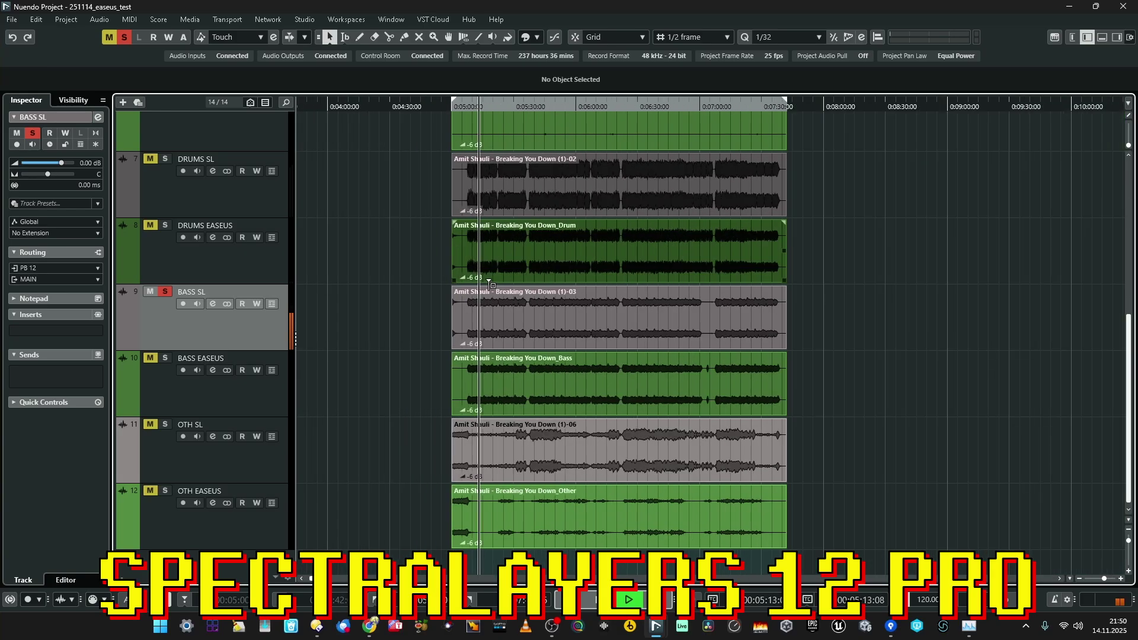
scroll(492, 285, "up", 3, "ctrl")
key("space")
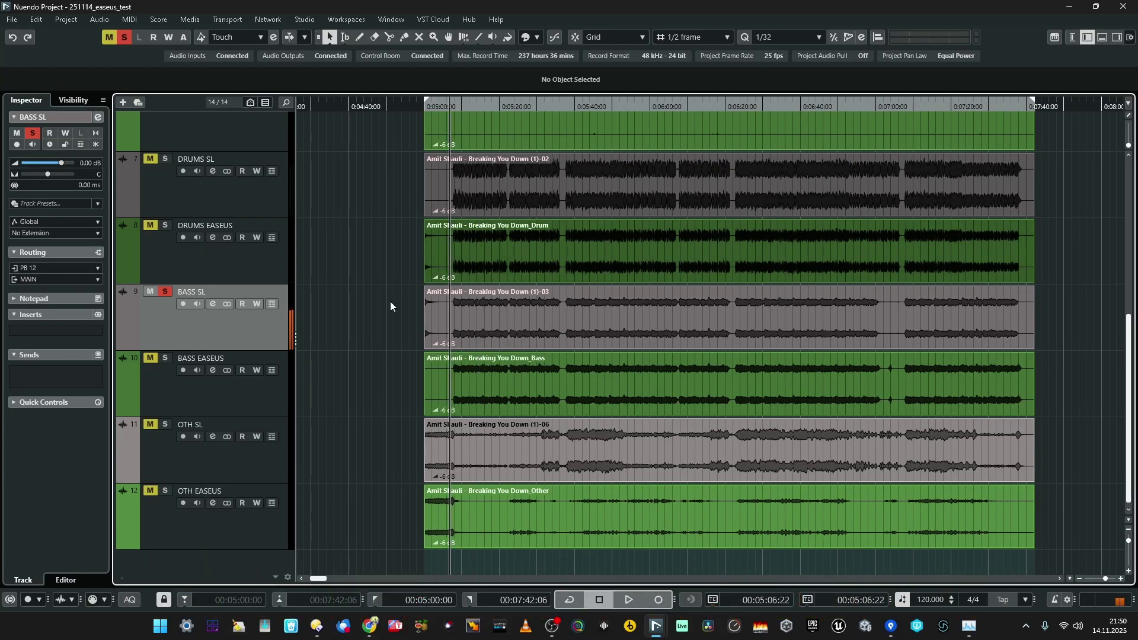
Step: Play BASS EASEUS soloed, then toggle the solo between BASS SL and BASS EASEUS
left_click(270, 401)
scroll(489, 386, "up", 3, "ctrl")
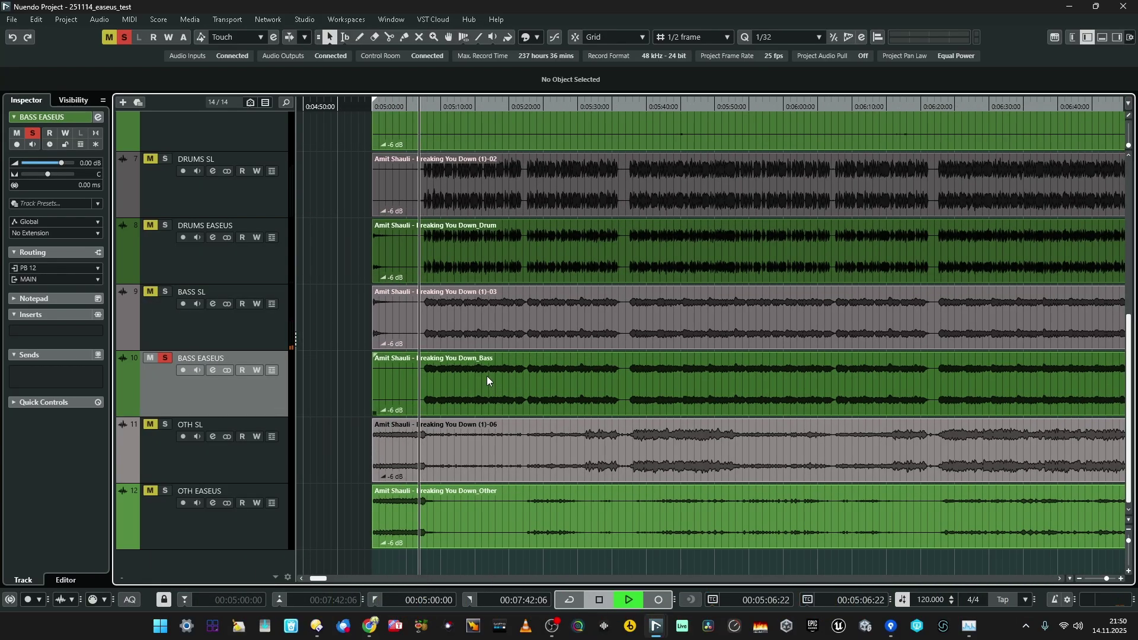
key("space")
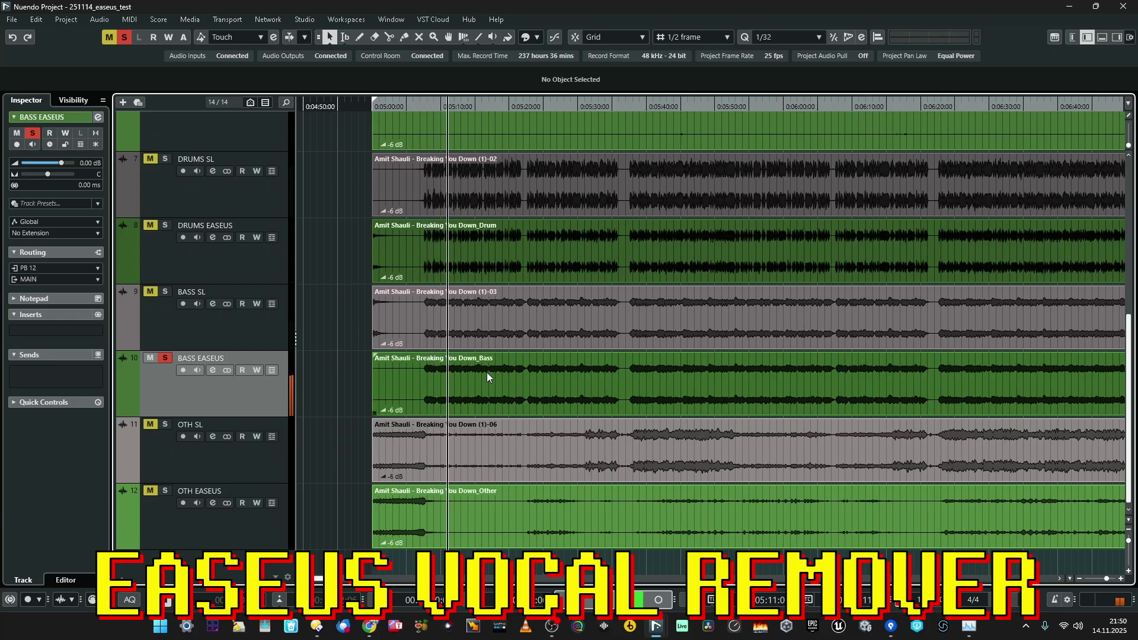
left_click(238, 327)
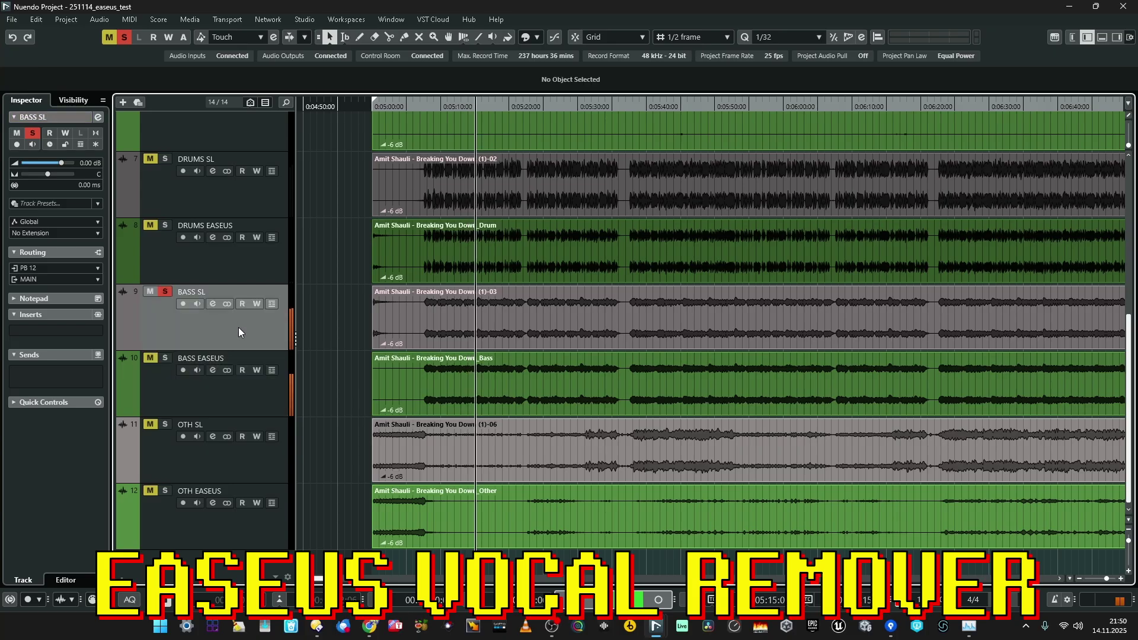
left_click(238, 395)
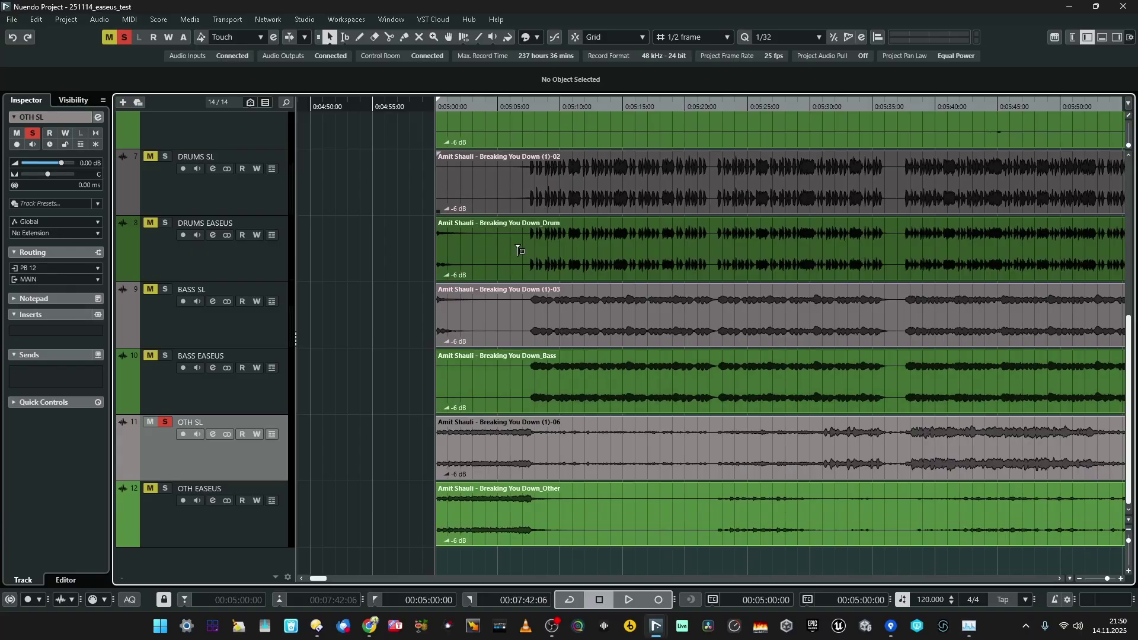
Step: Play the soloed OTH SL stem from the start of its clip, then stop
scroll(469, 106, "right", 2)
left_click_drag(467, 106, 468, 103)
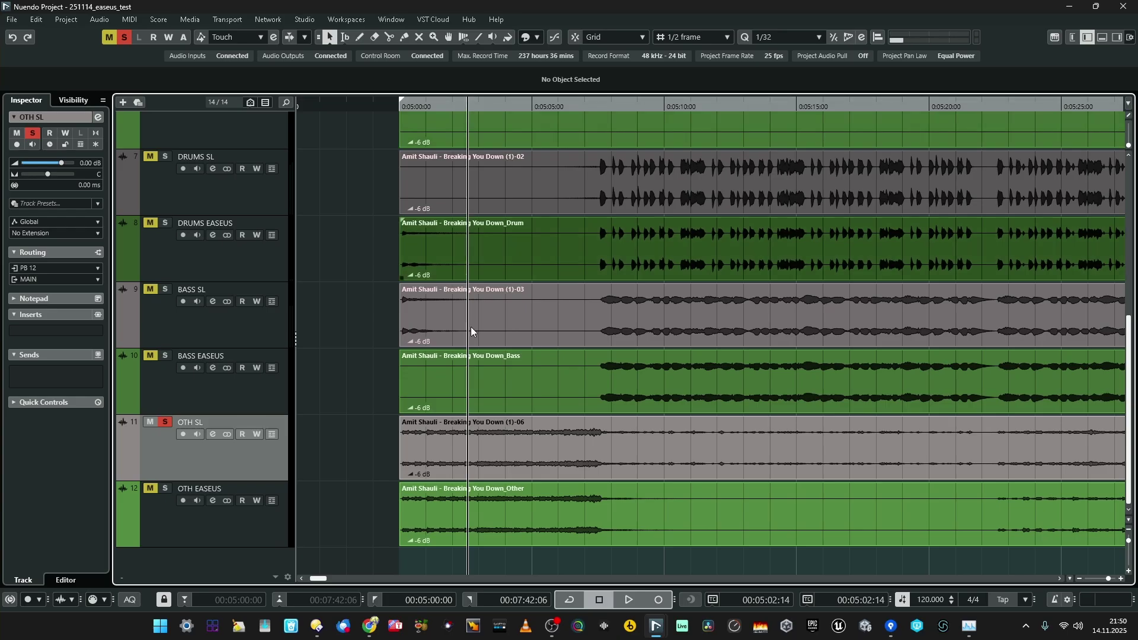
left_click(514, 441)
key("l")
left_click(339, 428)
left_click(468, 435)
key("space")
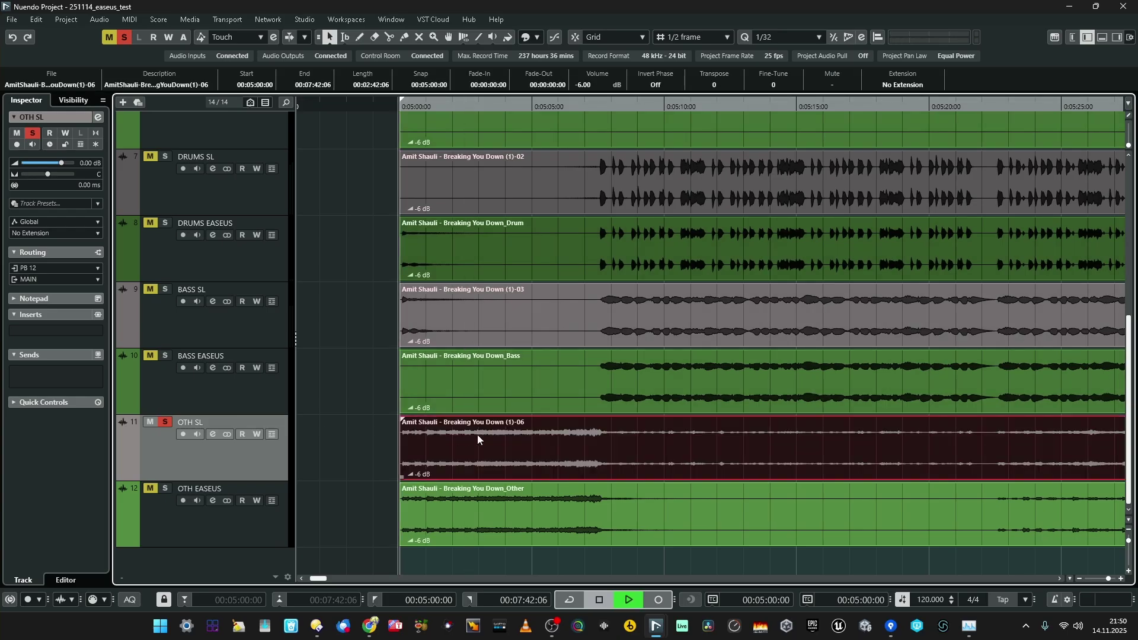
scroll(428, 470, "down", 3)
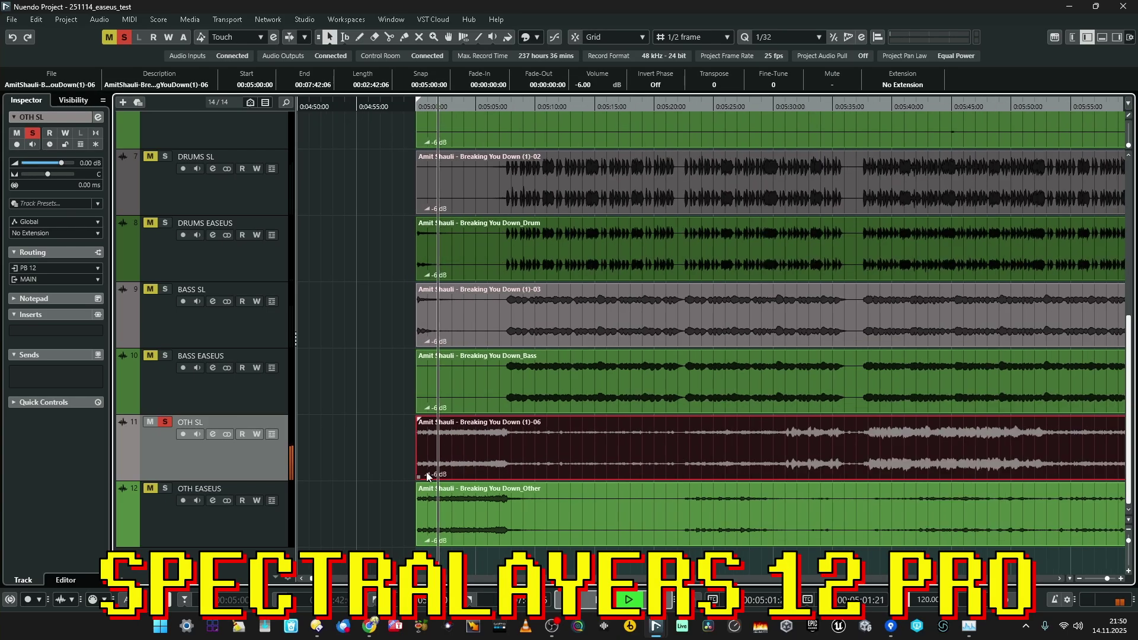
scroll(515, 455, "right", 1)
scroll(528, 454, "up", 1)
scroll(519, 449, "up", 1)
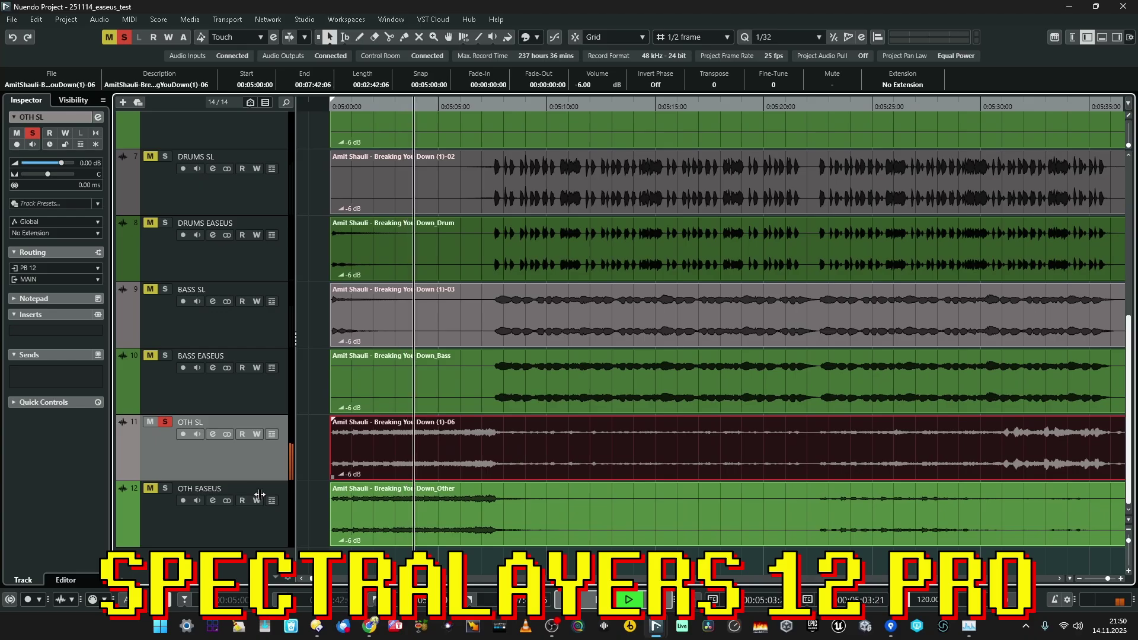
key("space")
Step: Move the solo to OTH EASEUS and play it from the same point
left_click(249, 511)
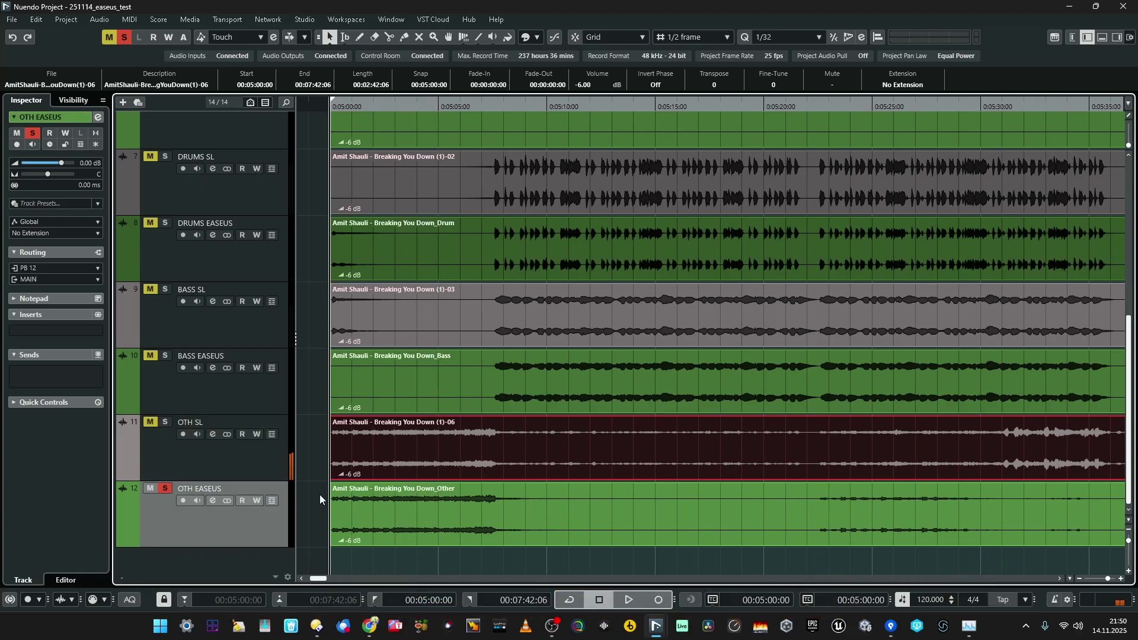
left_click(319, 495)
key("space")
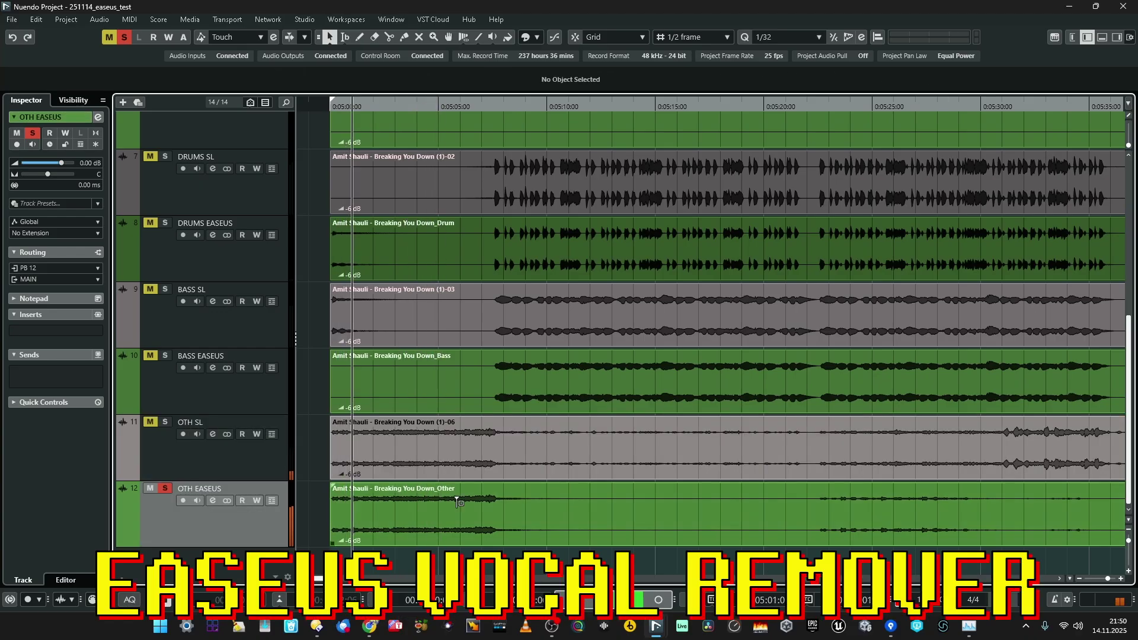
scroll(463, 493, "down", 3)
key("space")
scroll(563, 255, "up", 2)
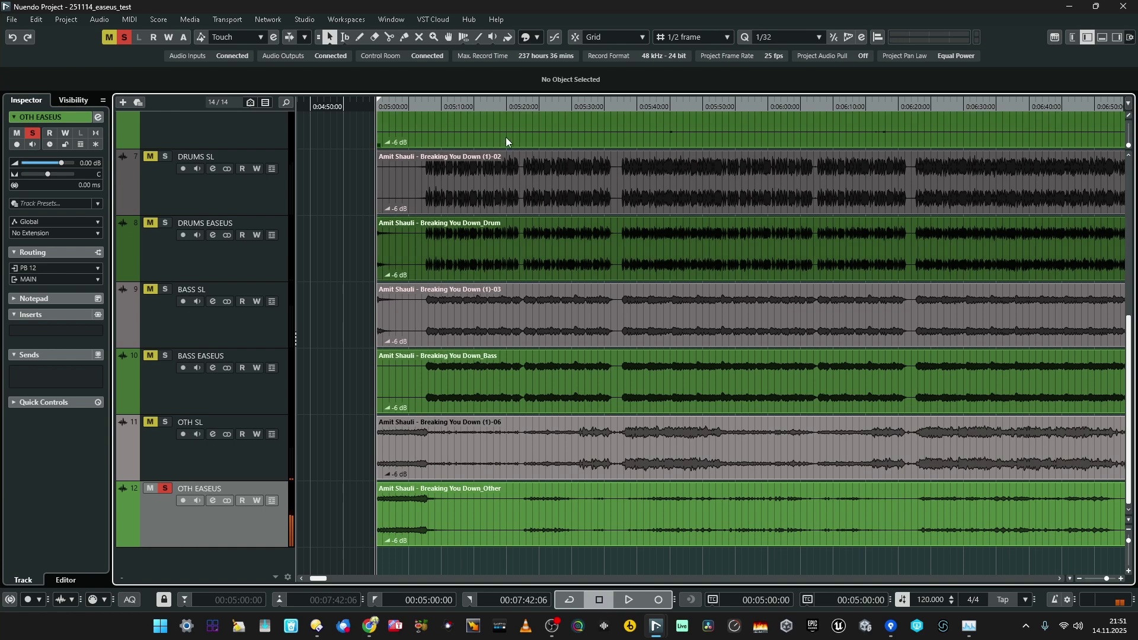
Step: Move the playback position to around 5:22 and audition the OTH SL stem there
mouse_move(524, 103)
left_mouse_down()
mouse_move(516, 126)
mouse_move(523, 107)
left_mouse_up()
left_click(527, 126)
key("p")
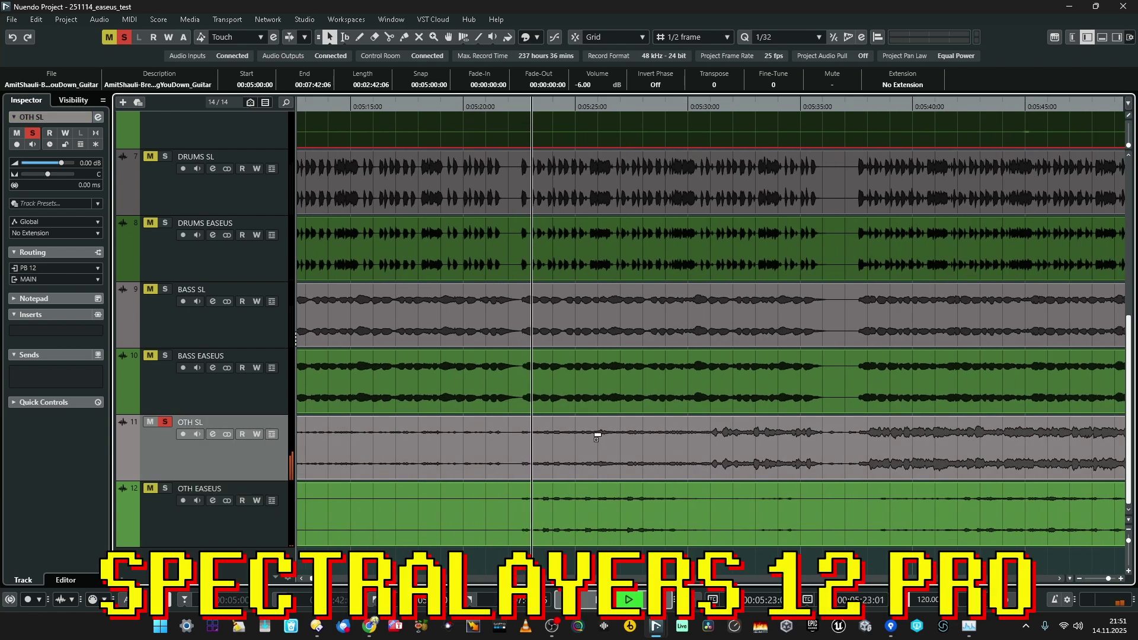
scroll(596, 440, "down", 4)
scroll(664, 456, "up", 3)
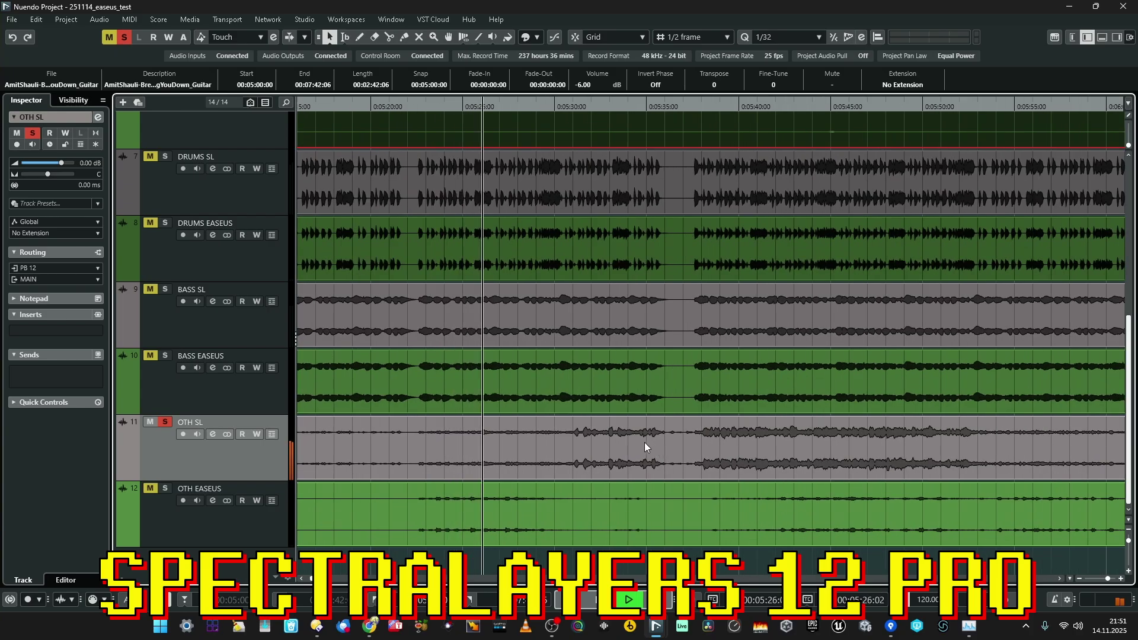
key("space")
Step: Solo OTH EASEUS and play the same passage for comparison
left_click(197, 543)
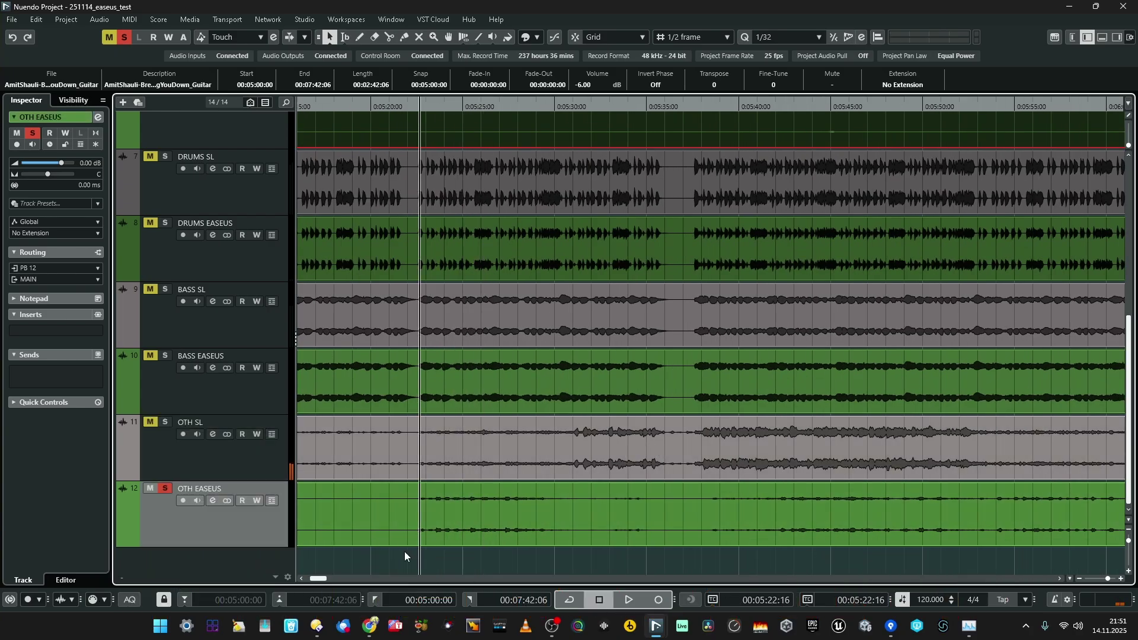
left_click(442, 563)
key("space")
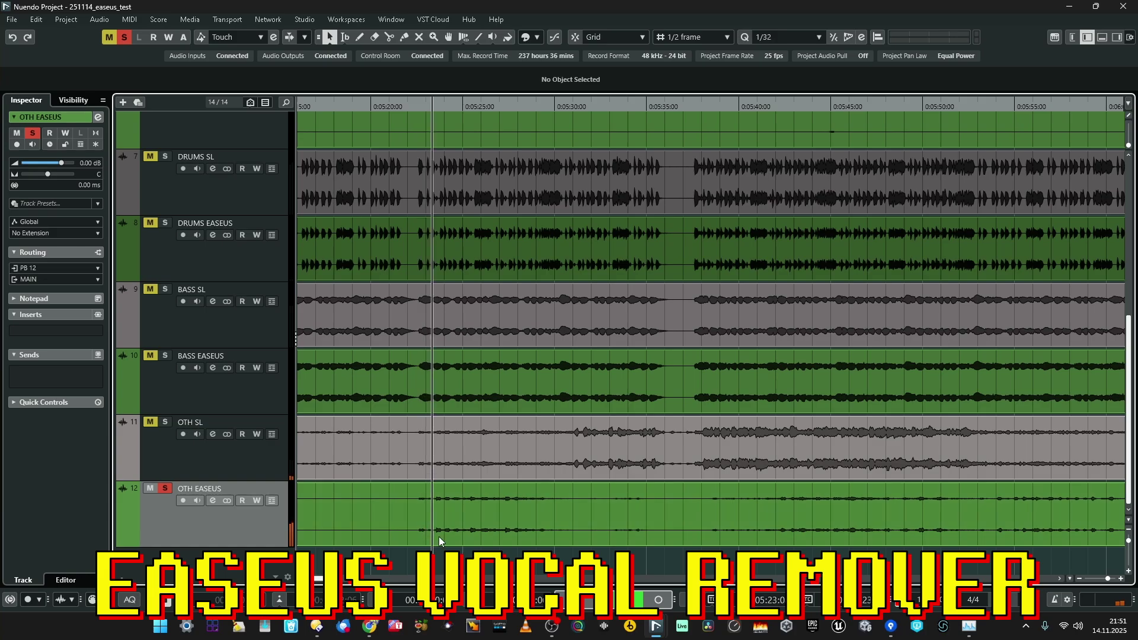
key("space")
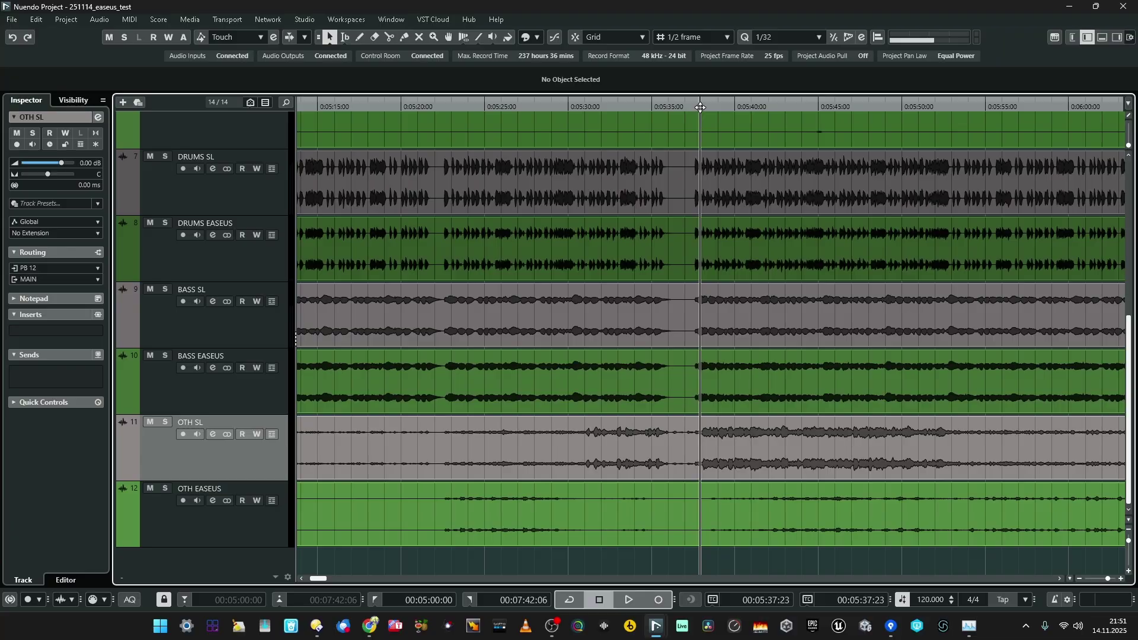
Step: Re-solo OTH SL and play the passage once more
key("s")
key("space")
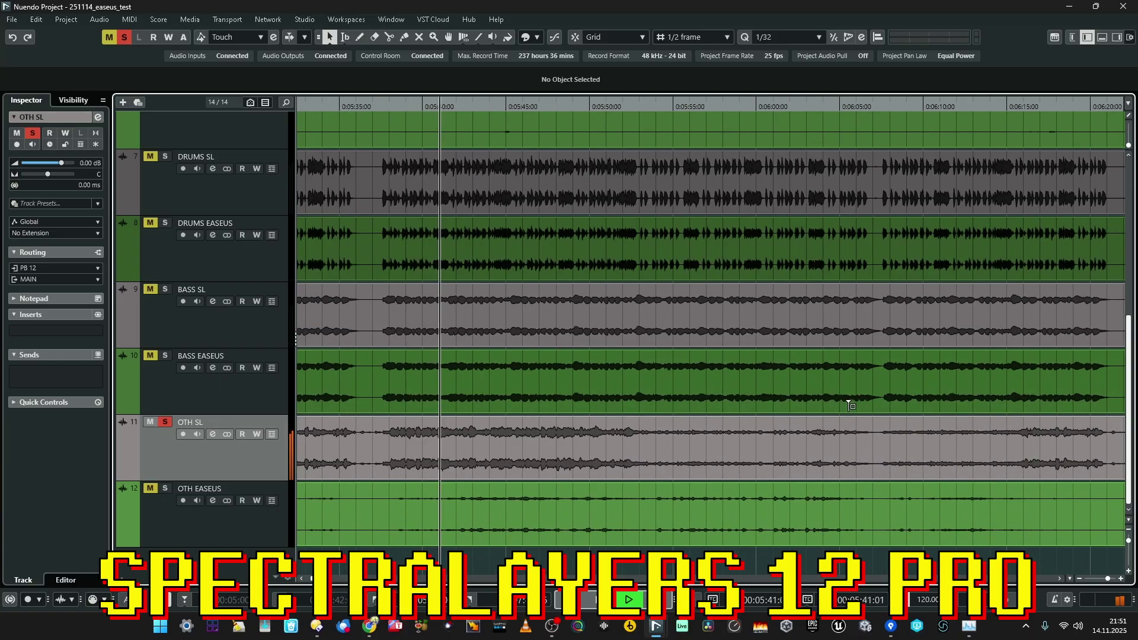
key("space")
scroll(617, 371, "down", 5)
Step: Solo OTH EASEUS, adjust the timeline zoom, and start its playback
left_click(224, 535)
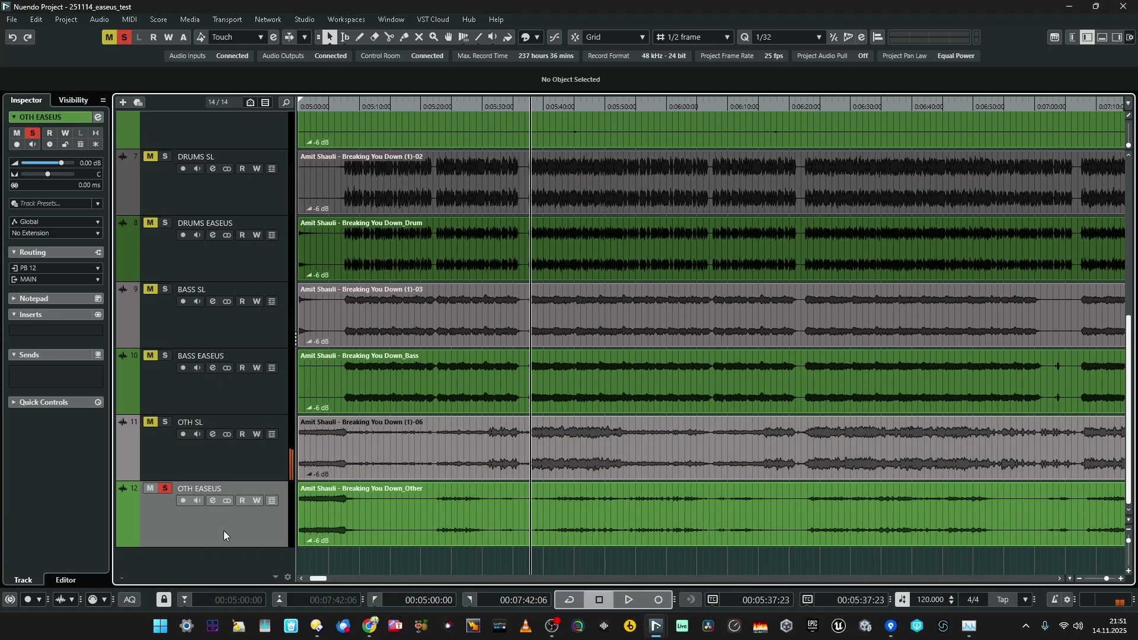
key("h")
key("h")
key("h")
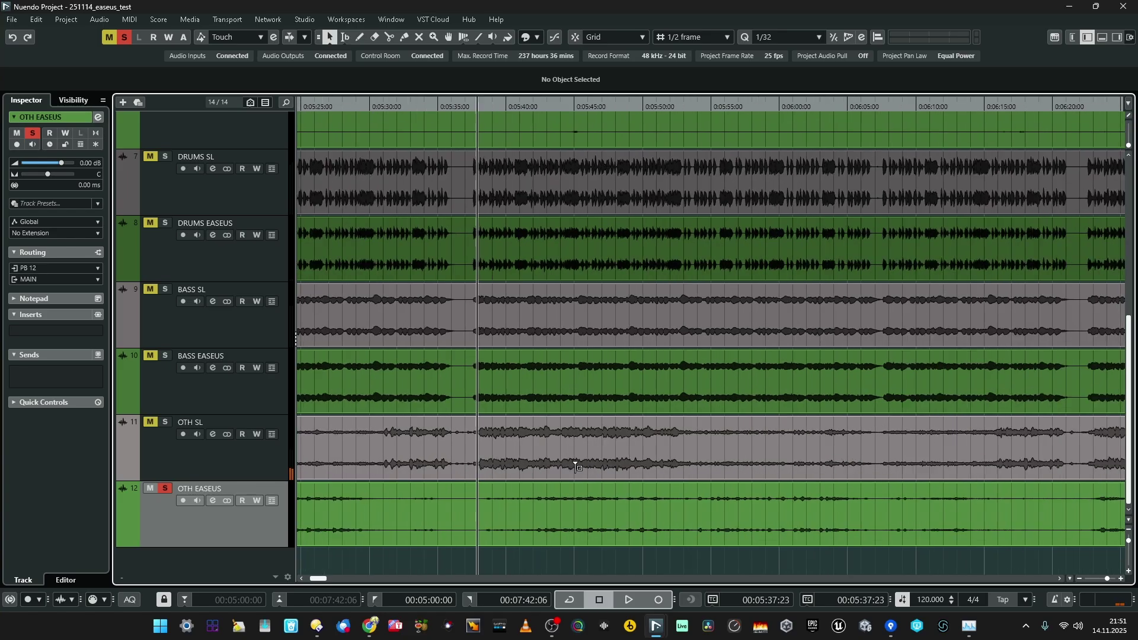
key("g")
key("g")
key("g")
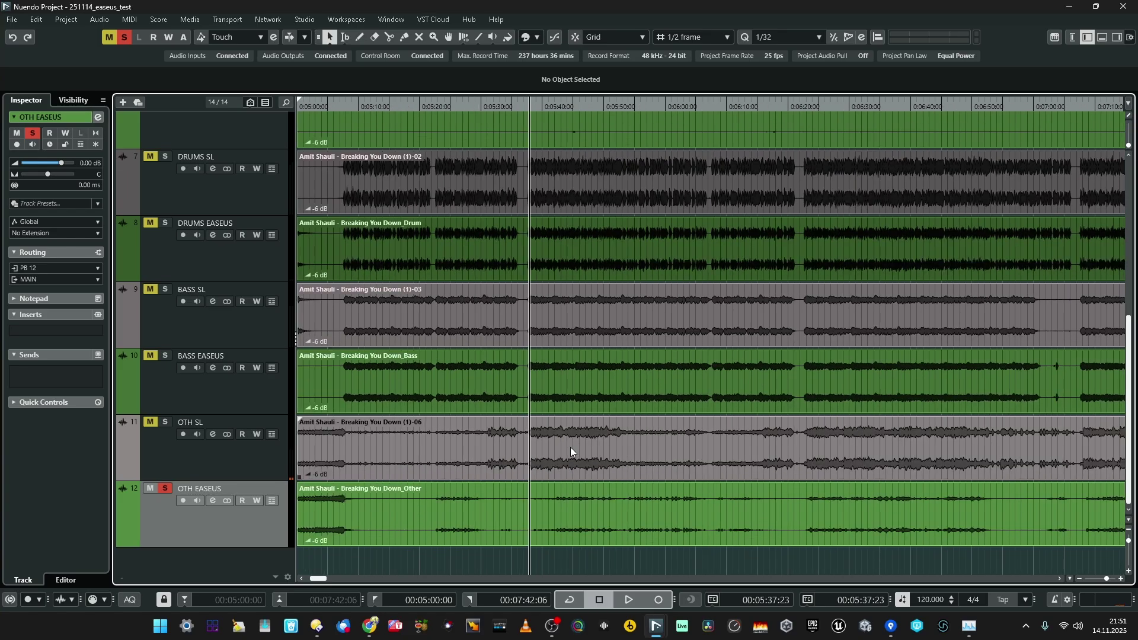
key("space")
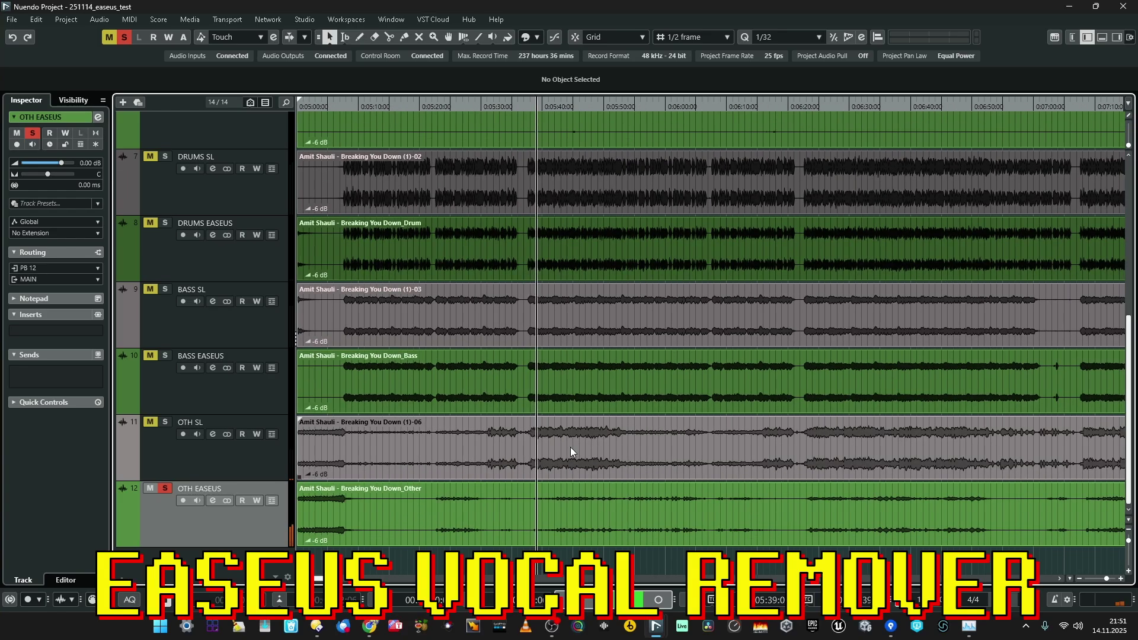
scroll(584, 443, "up", 5)
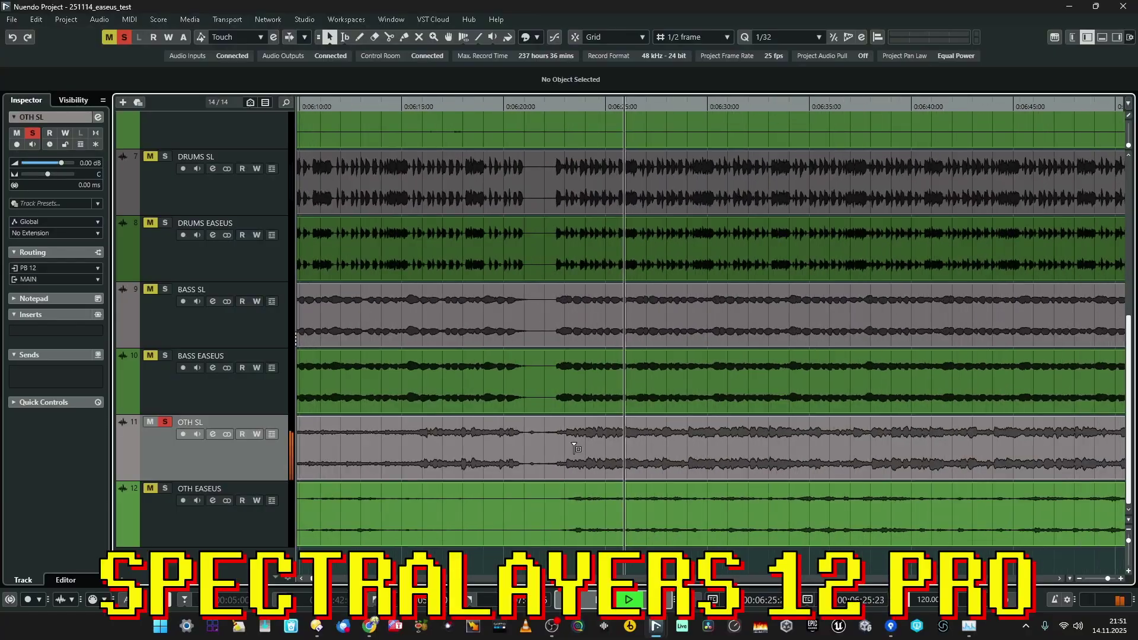
scroll(575, 448, "down", 2)
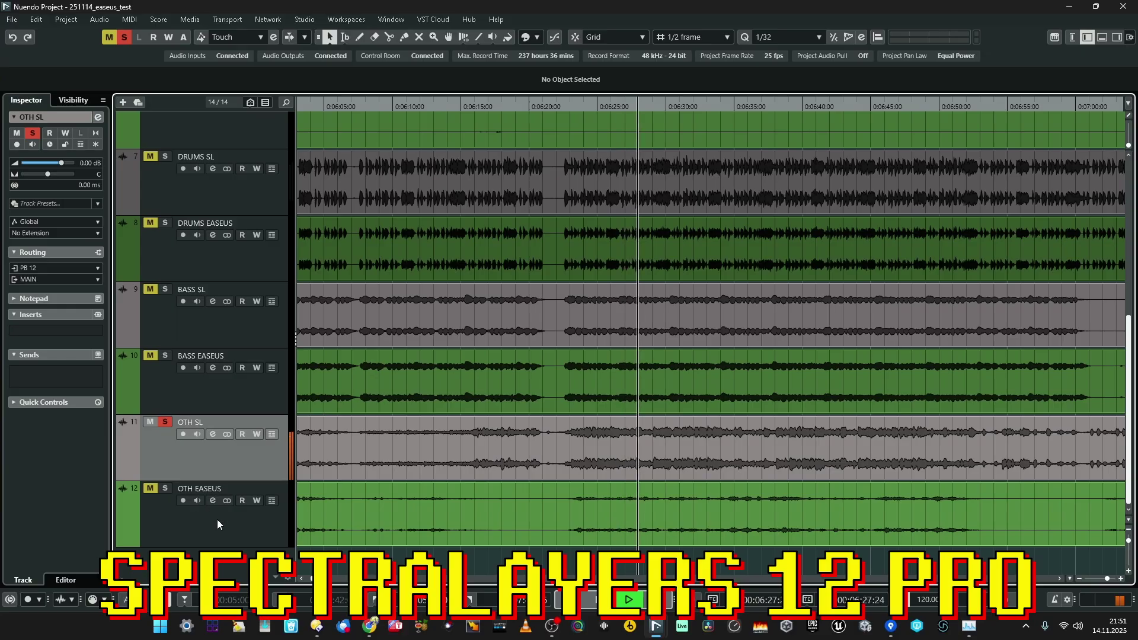
Step: Leave the solo on OTH EASEUS, stop playback, and zoom out to the whole clips
left_click(217, 520)
scroll(542, 511, "down", 5)
scroll(689, 464, "up", 2)
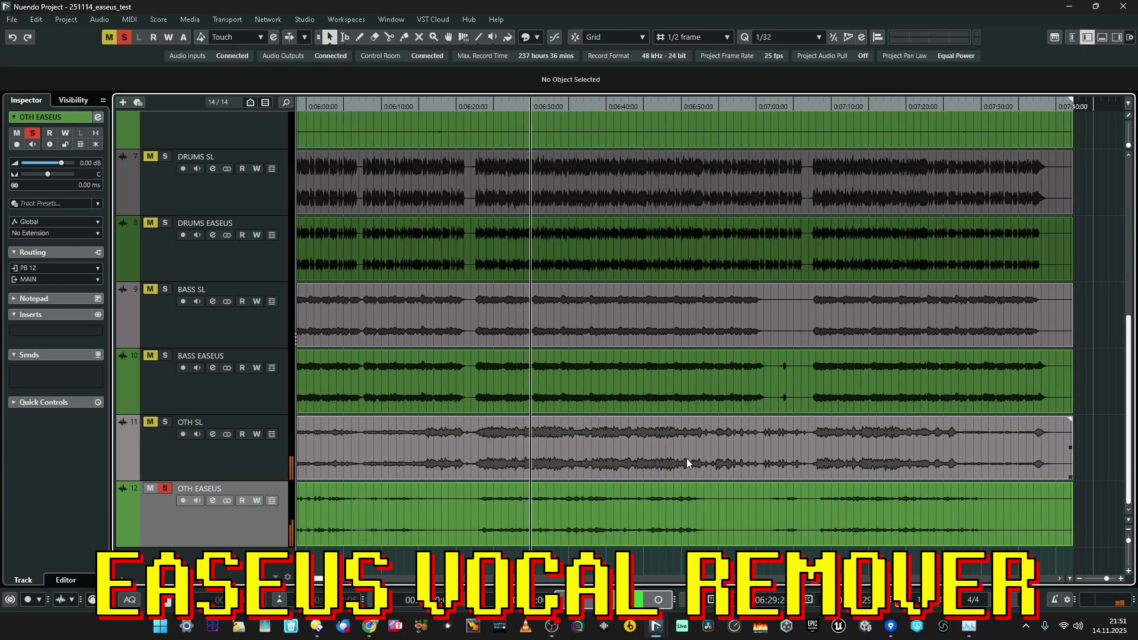
key("space")
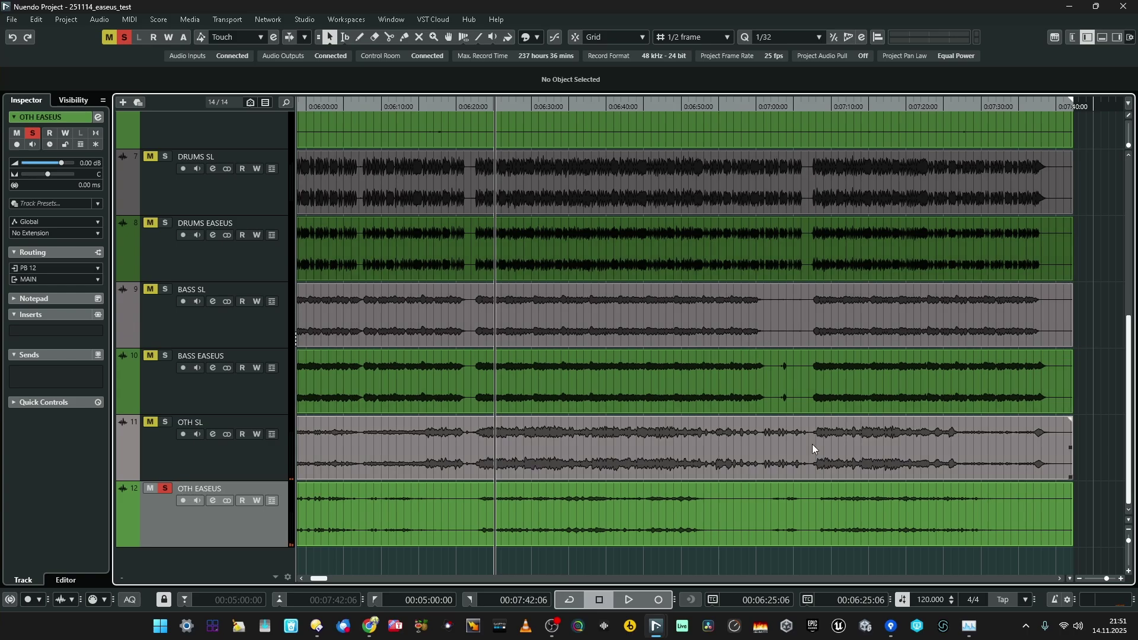
key("g")
key("g")
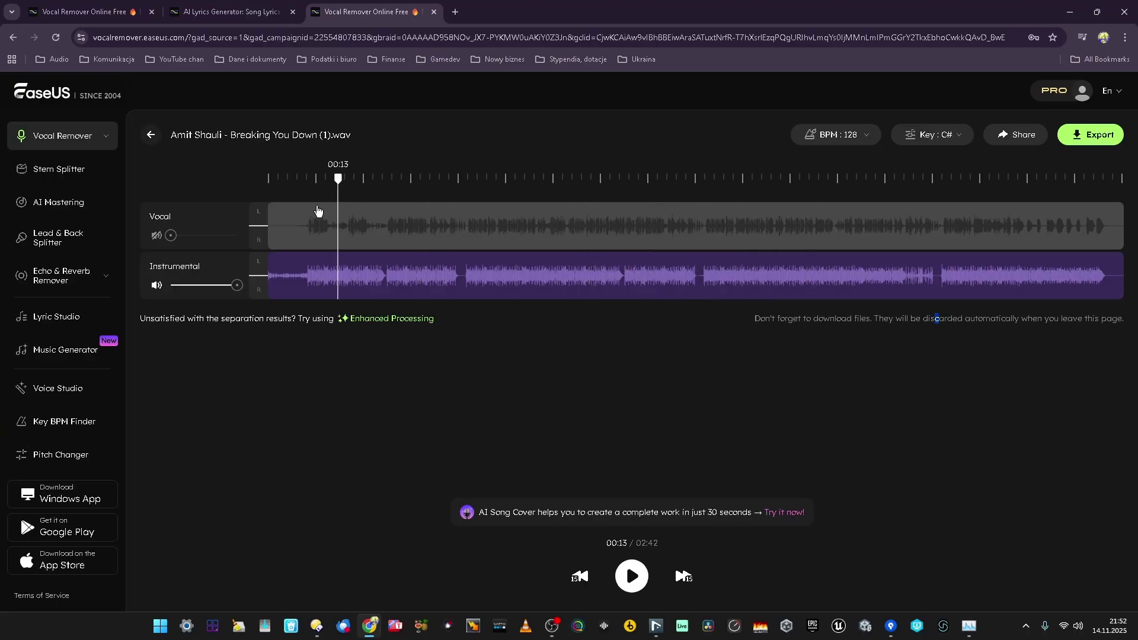
Step: Mute the Instrumental stem, unmute Vocal, and view the tempo adjustment options
left_click(154, 285)
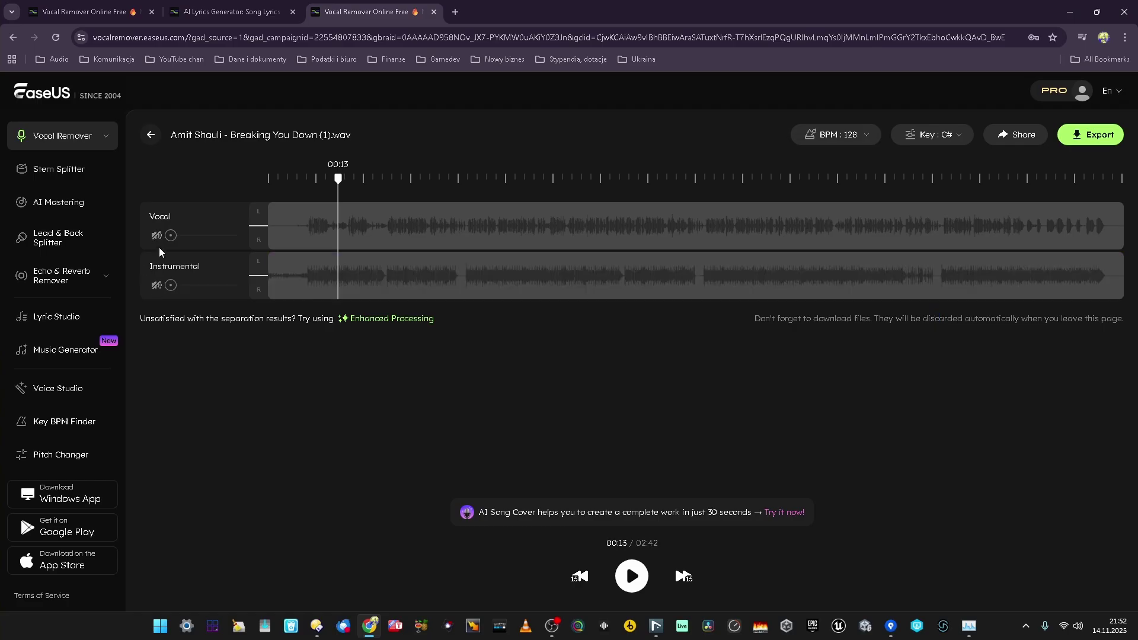
left_click(156, 236)
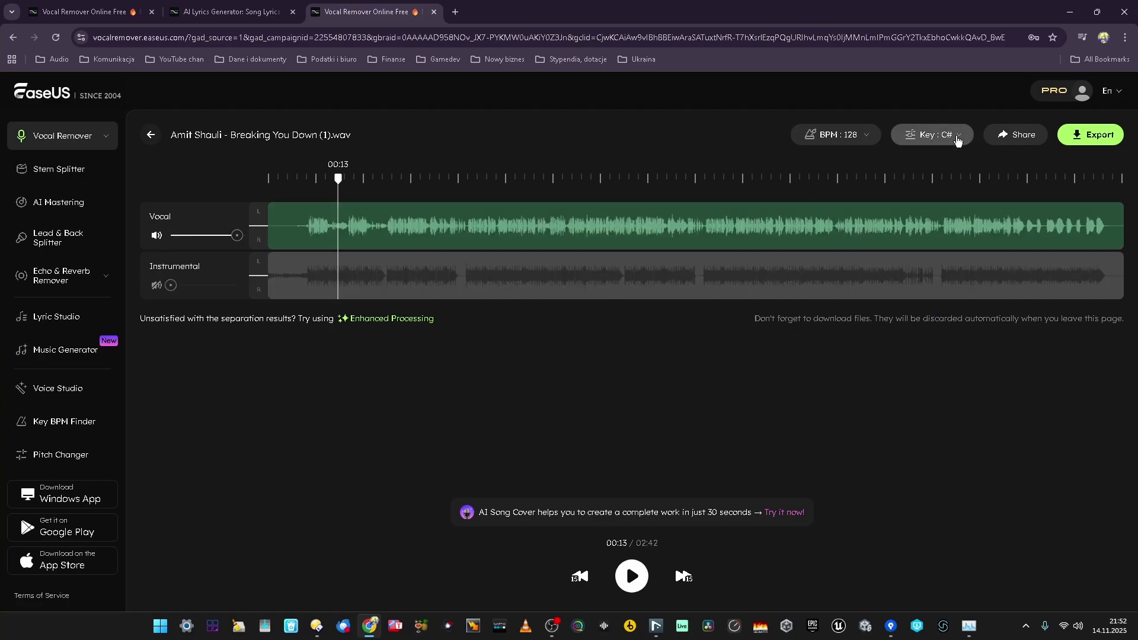
left_click(869, 143)
left_click_drag(870, 367, 857, 449)
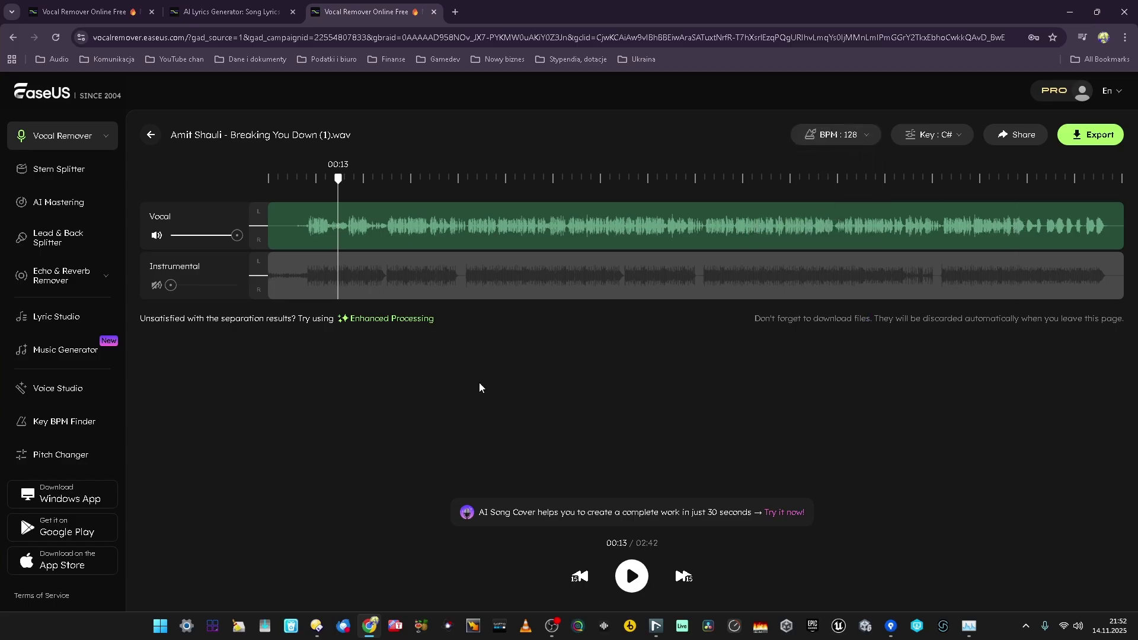
Step: Check and close the Enhanced processing options, then go to the Stem Splitter page
left_click(391, 320)
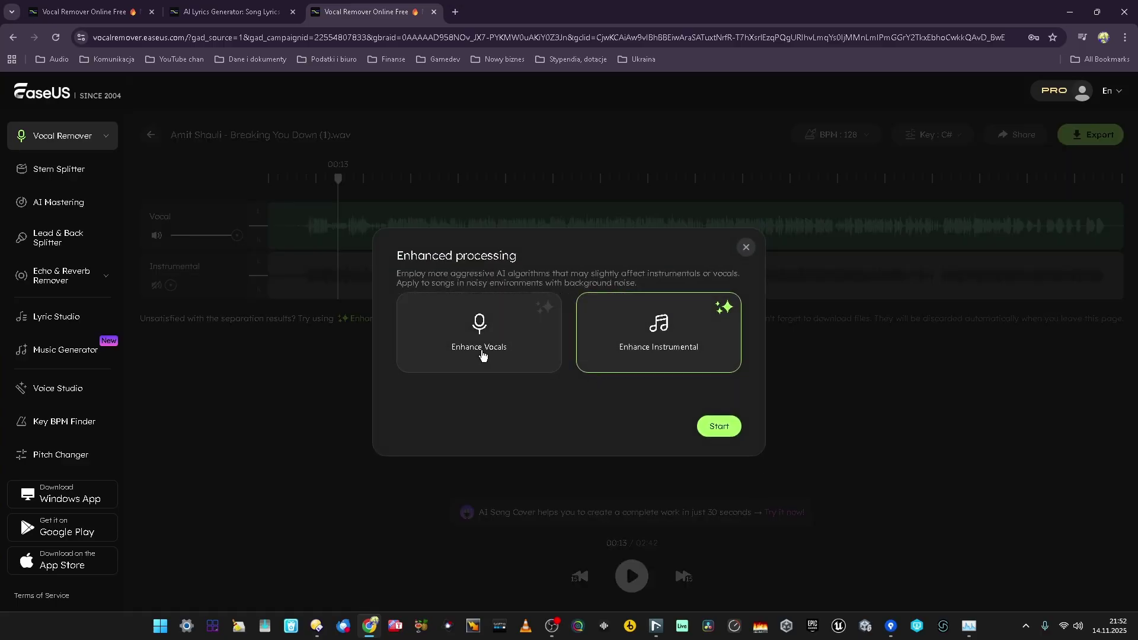
left_click(746, 247)
left_click(65, 169)
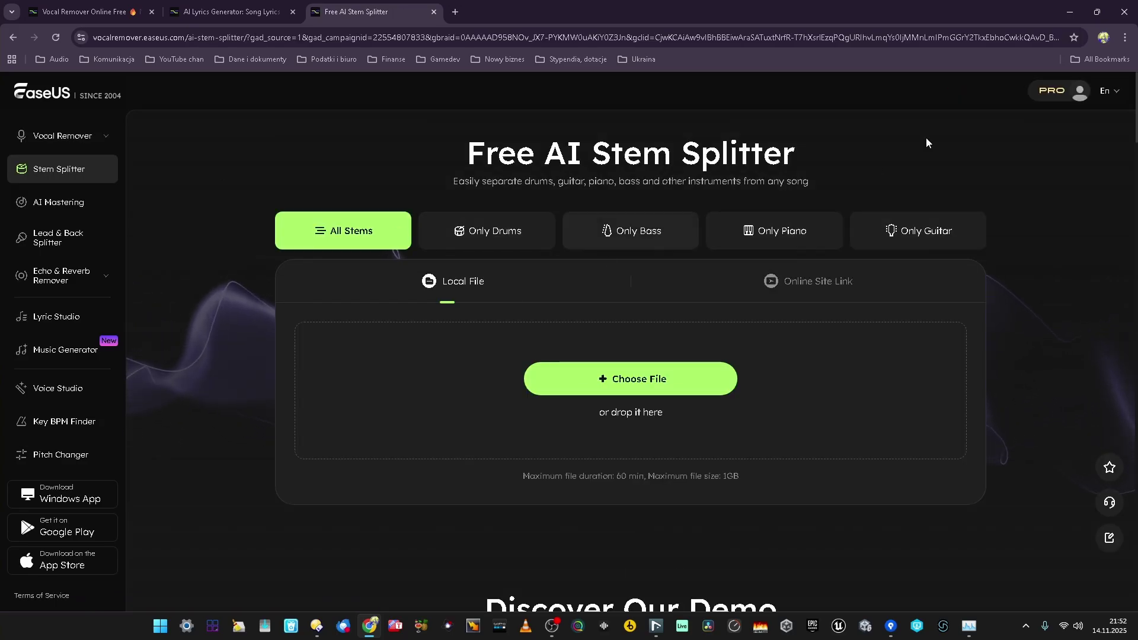
Step: Minimize Chrome back to Nuendo, then select and deselect the stem clips
left_click(1070, 13)
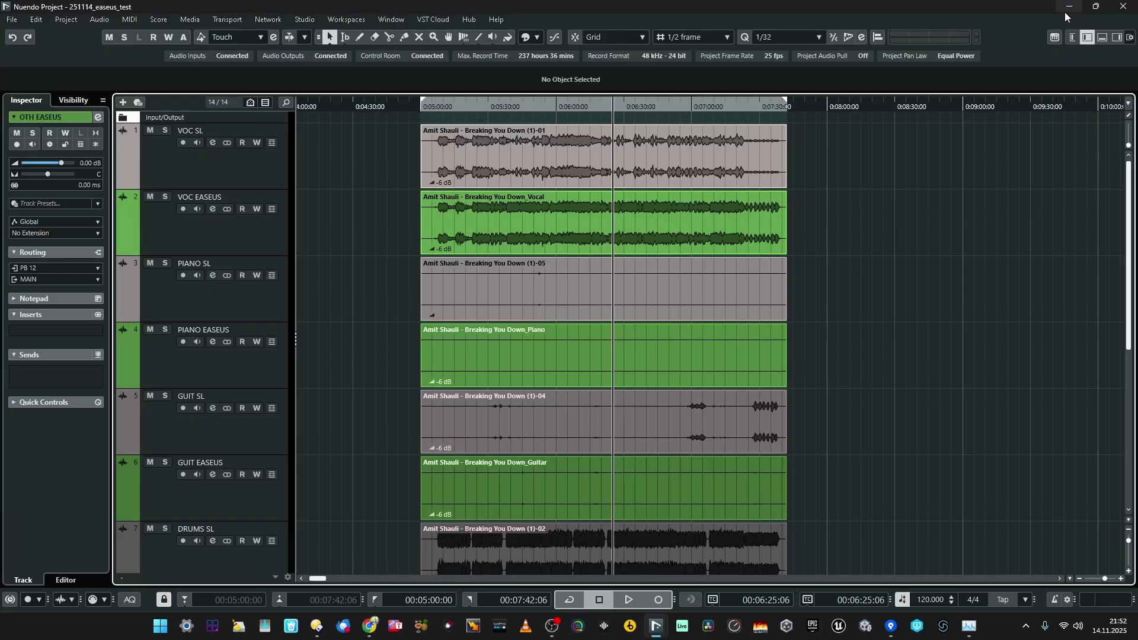
left_click_drag(907, 149, 412, 502)
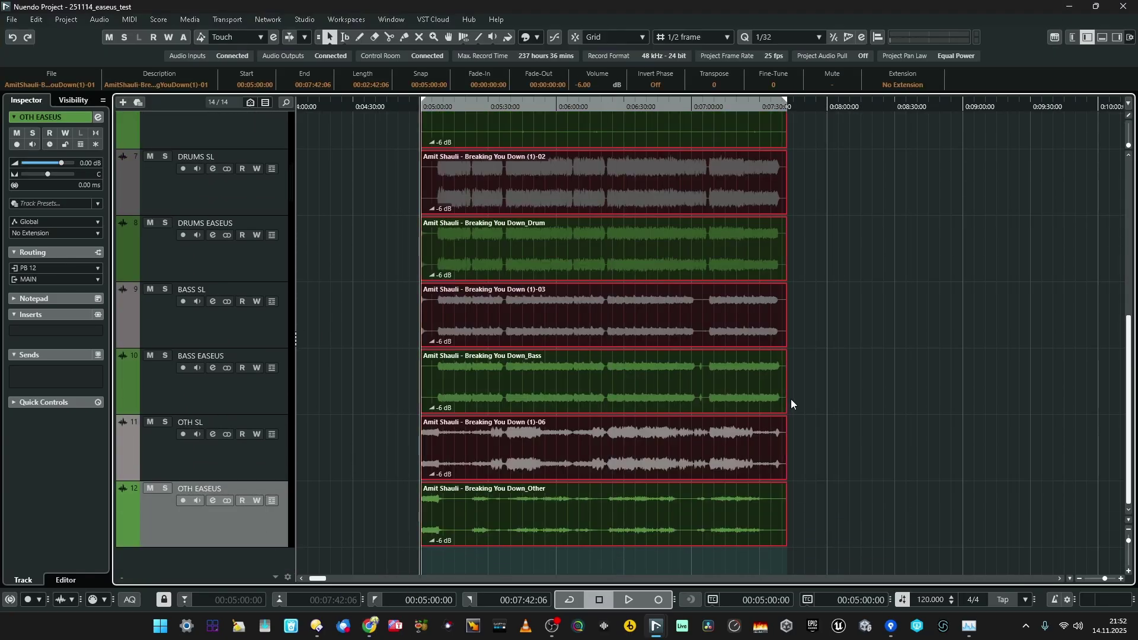
left_click(820, 372)
scroll(811, 344, "up", 6)
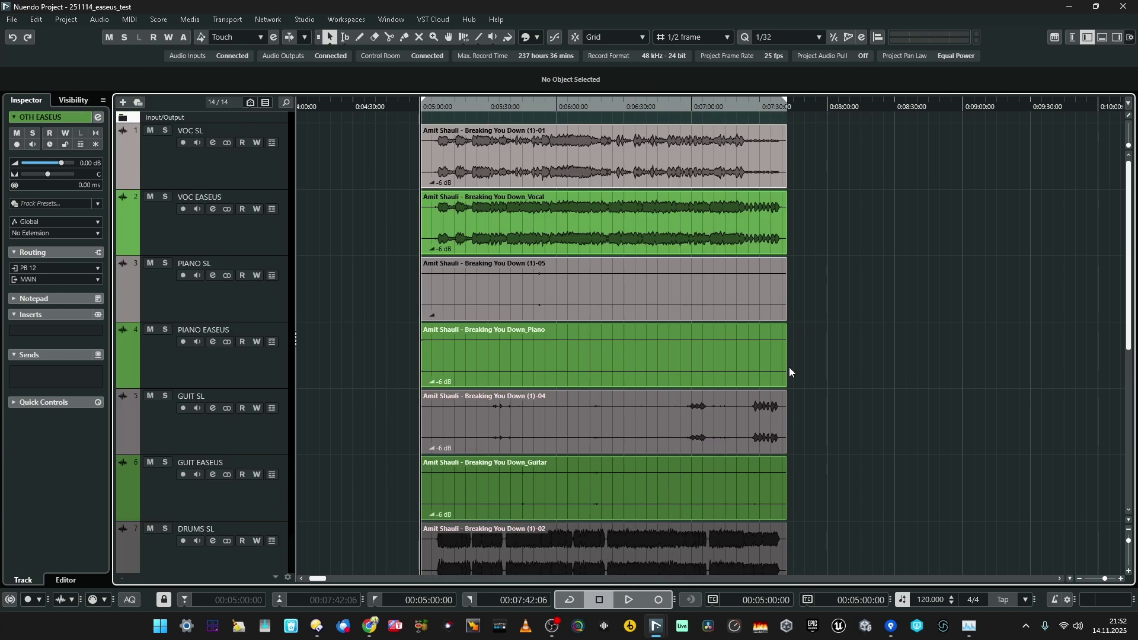
scroll(789, 368, "down", 2)
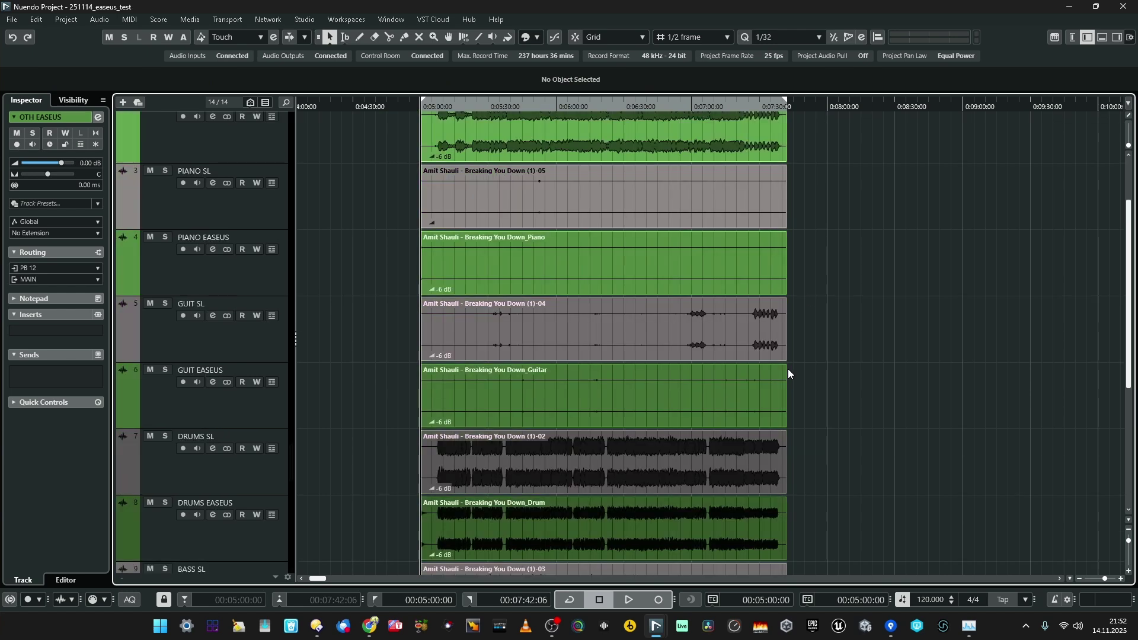